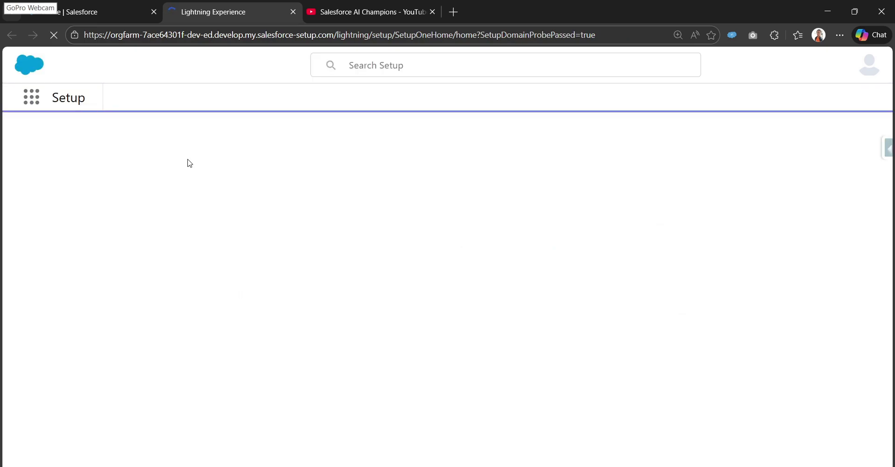
- Search Setup for "flows" and open the Flows page under Process Automation
text(f;)
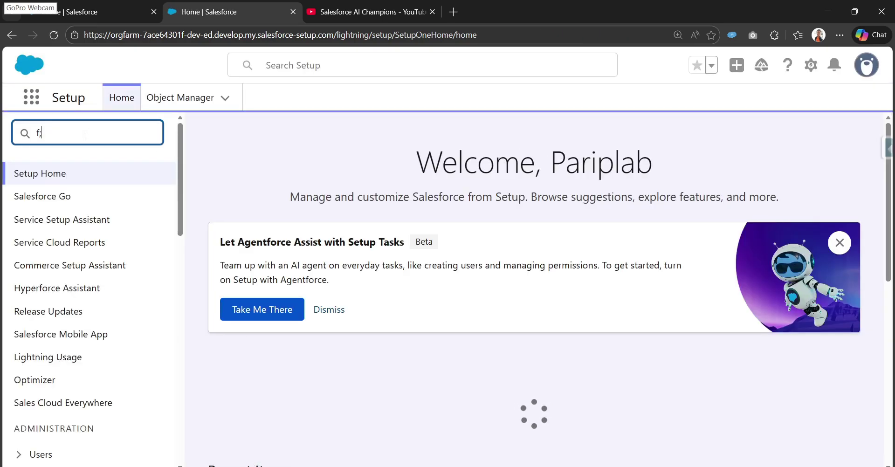
text(lows)
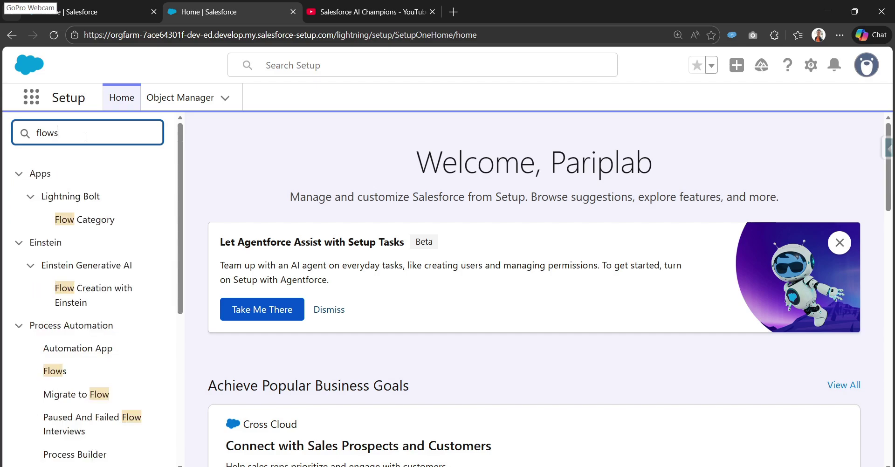
click(56, 202)
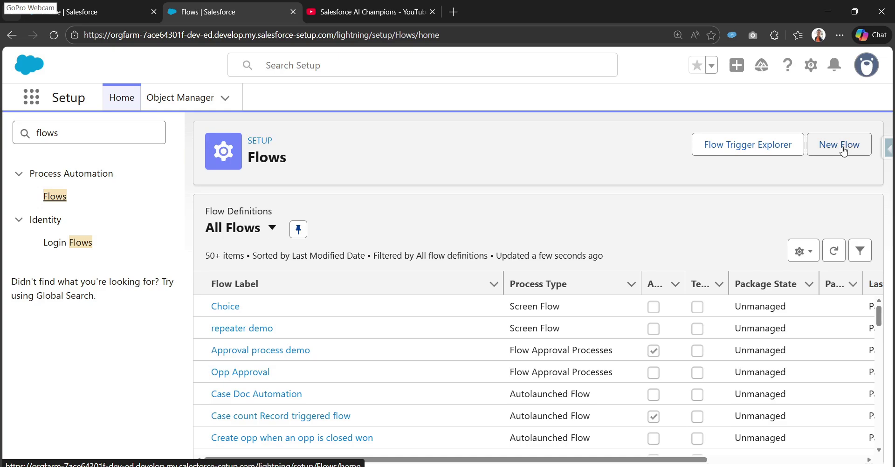
- Create a new flow of the Screen Flow type from the Screen Automations category
click(848, 154)
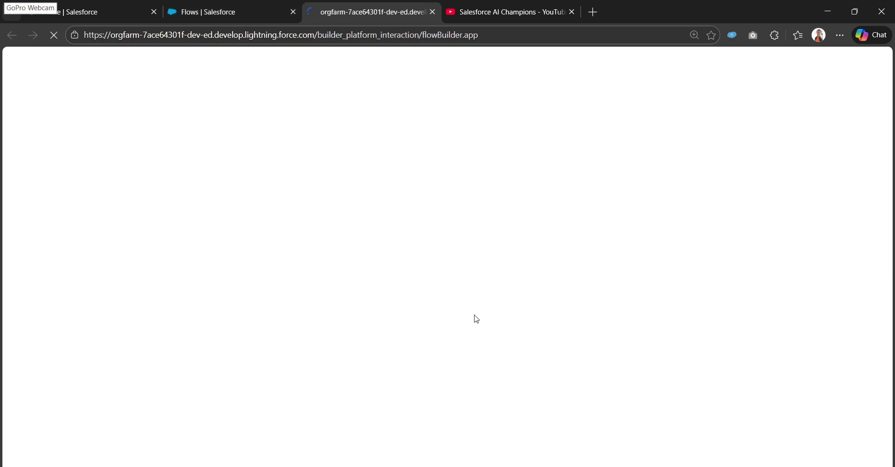
drag(315, 11, 248, 12)
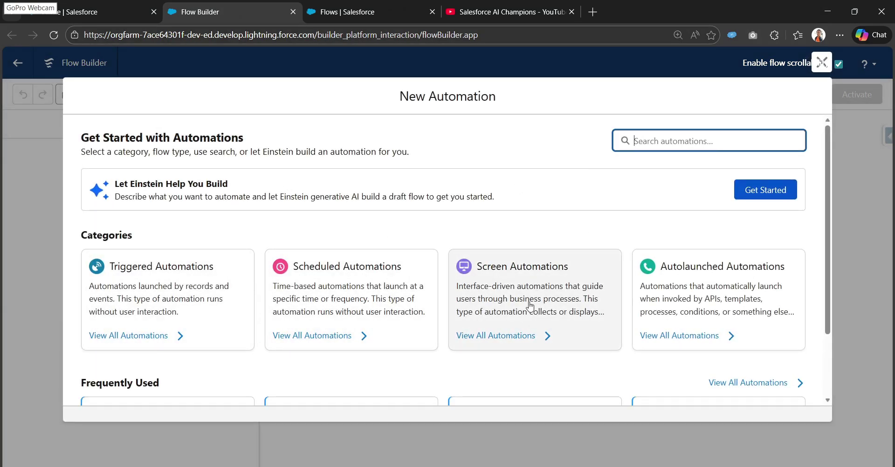
click(542, 290)
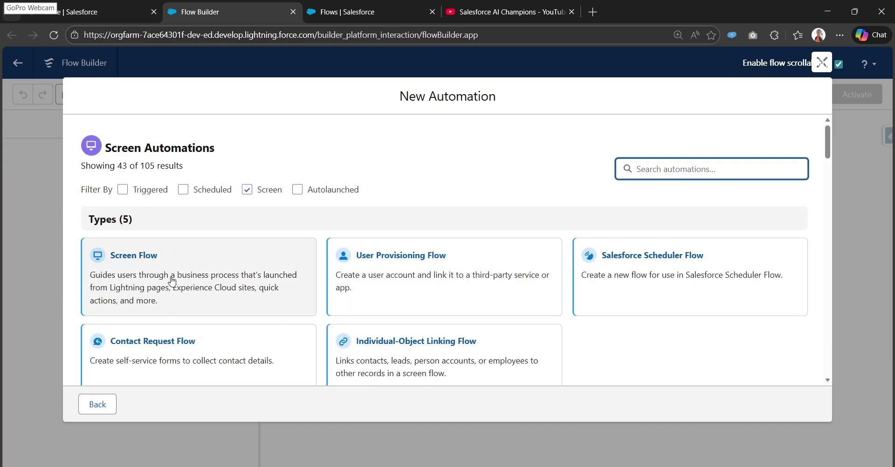
click(150, 260)
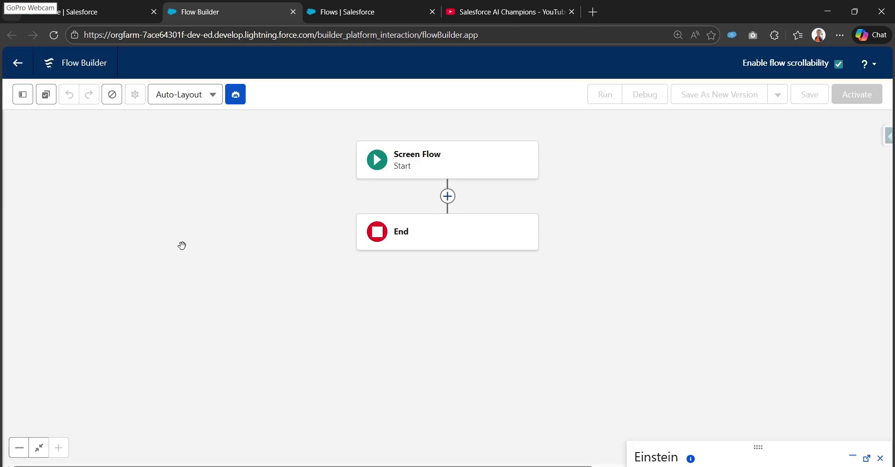
- Show the flow's toolbox and start a new resource with the resource type Choice
click(22, 94)
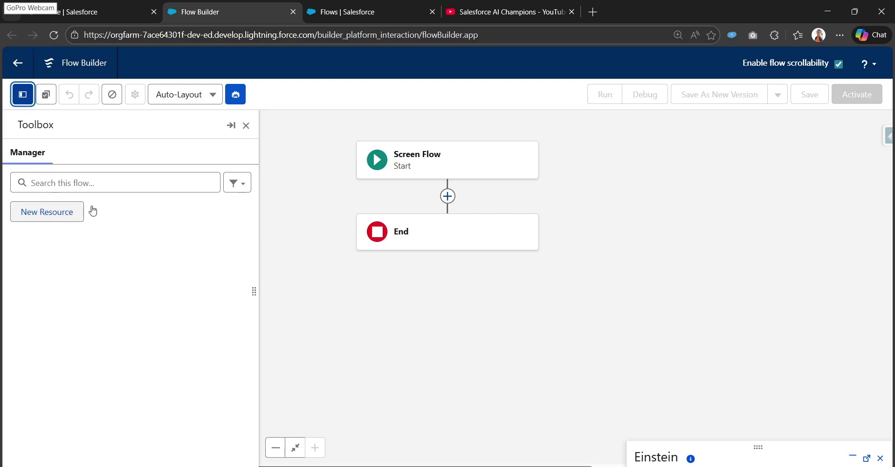
click(71, 215)
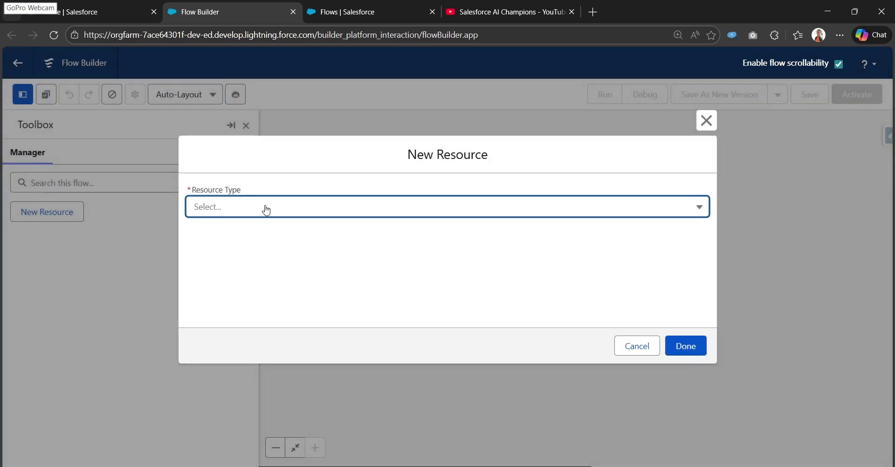
click(307, 209)
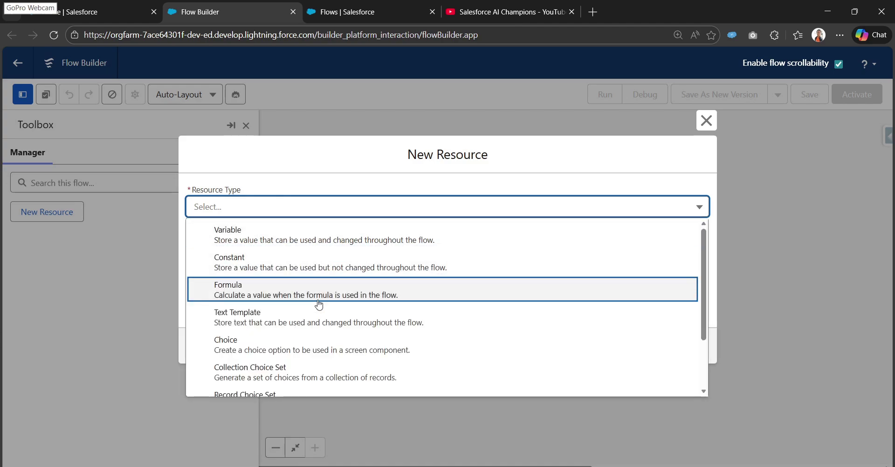
scroll(319, 304, down, 1)
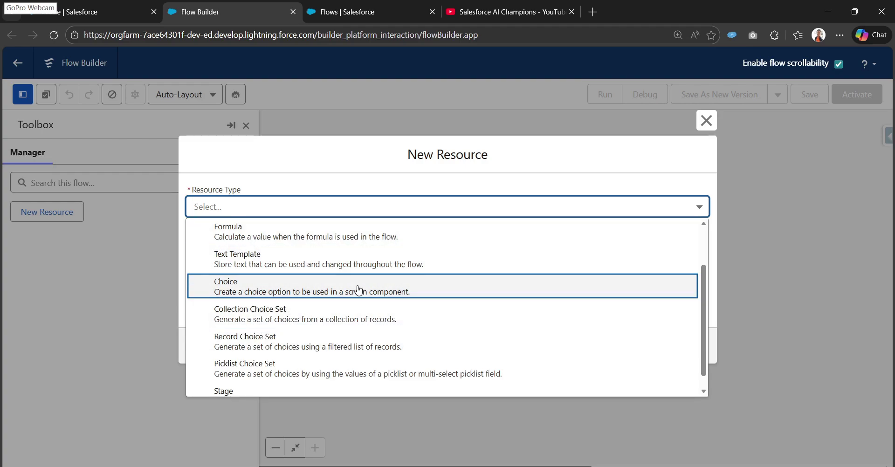
scroll(317, 303, up, 1)
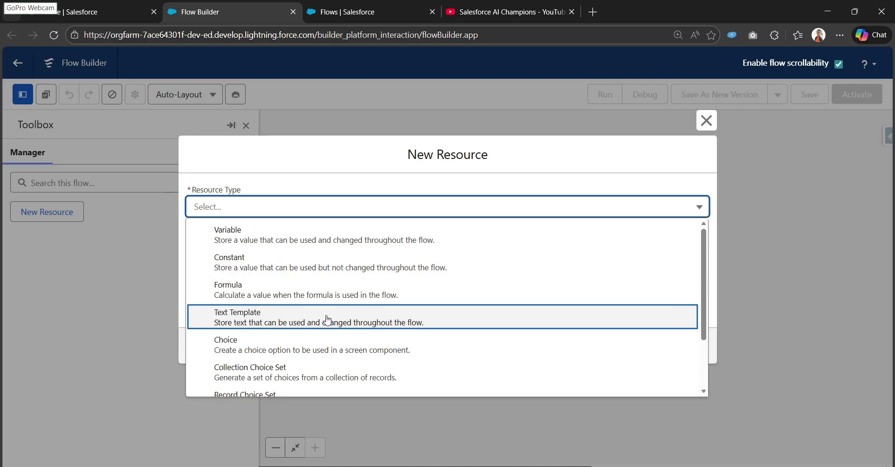
scroll(328, 320, down, 1)
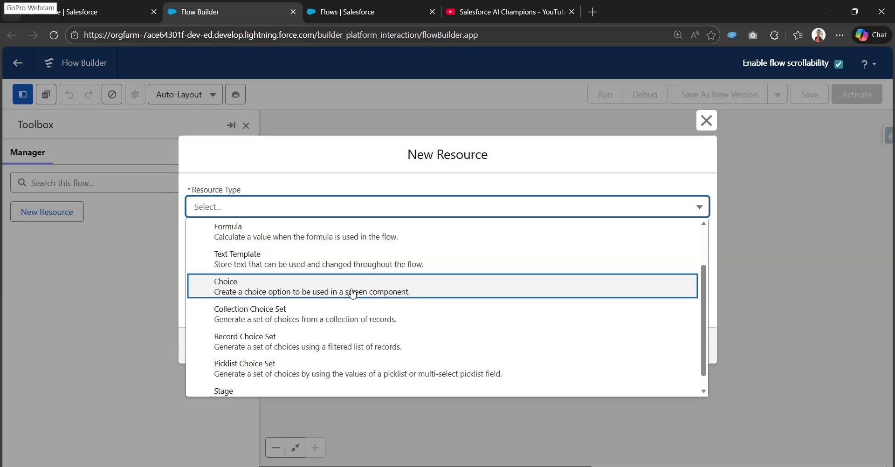
click(322, 297)
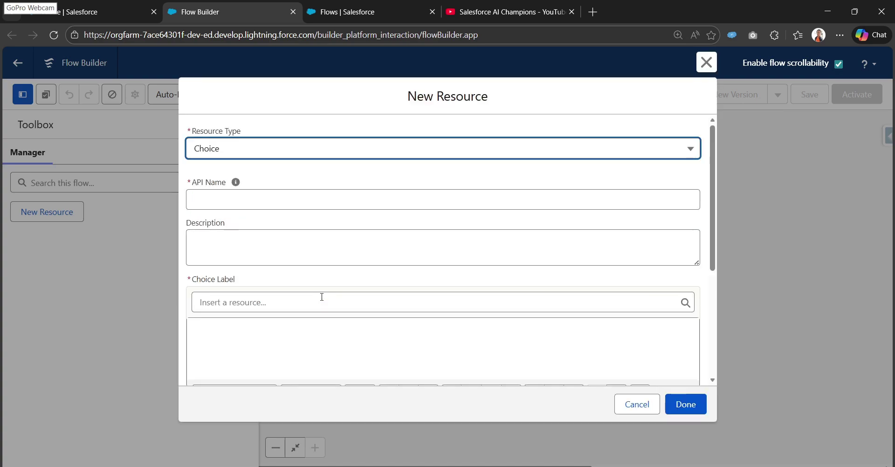
- Enter Phone as both the API name and the choice label of the new choice resource
click(354, 201)
text(Phone)
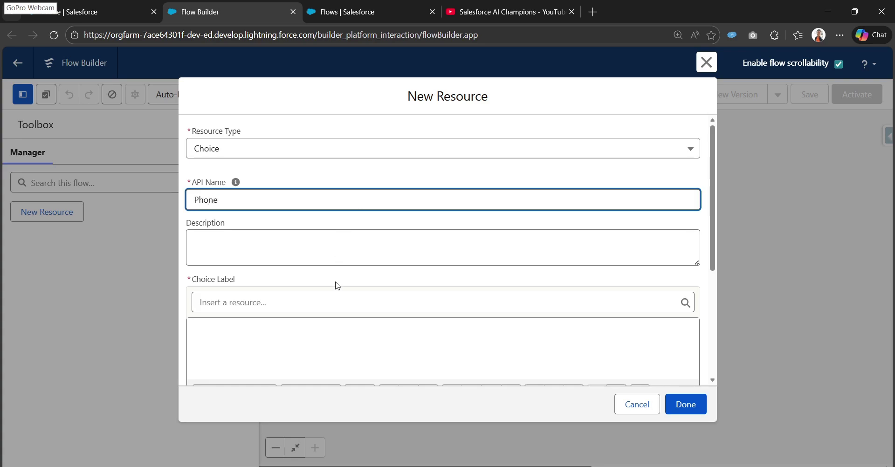
scroll(336, 285, down, 1)
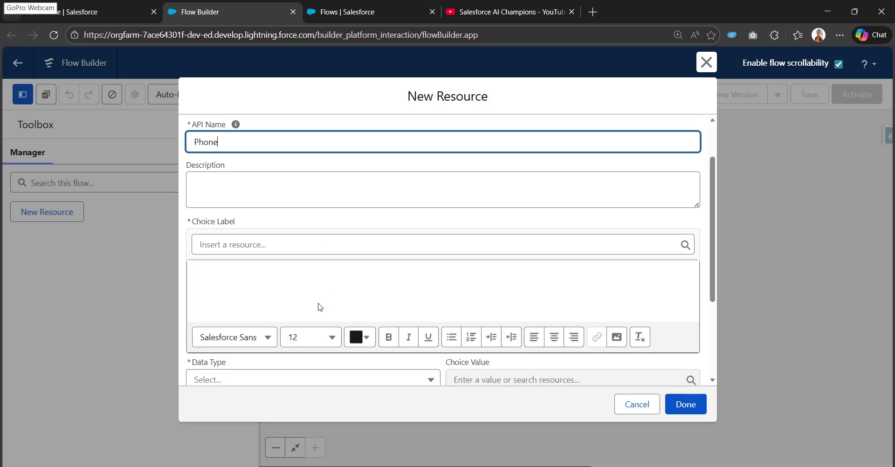
click(297, 269)
text(P)
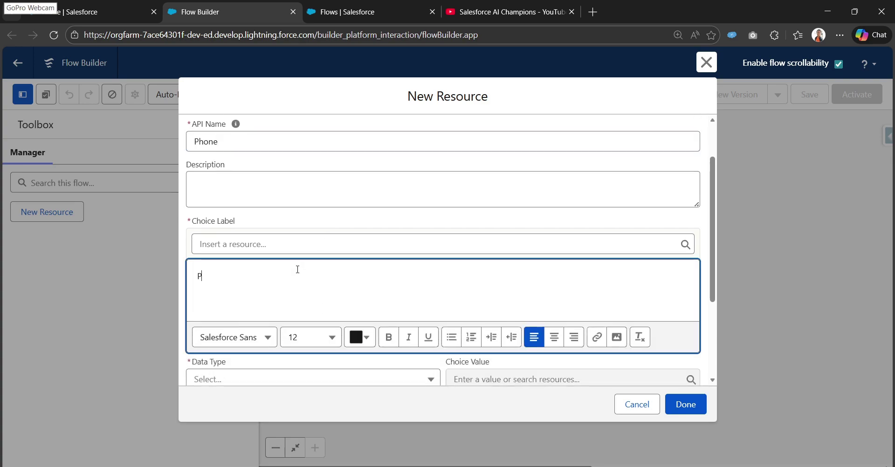
text(hone)
- Set the Phone choice's data type to Text and its choice value to Phone
scroll(297, 279, down, 2)
click(305, 273)
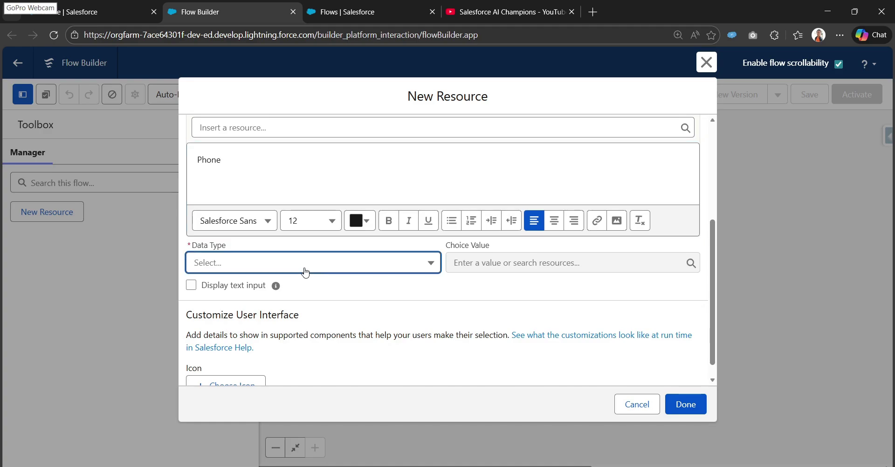
click(290, 294)
click(506, 261)
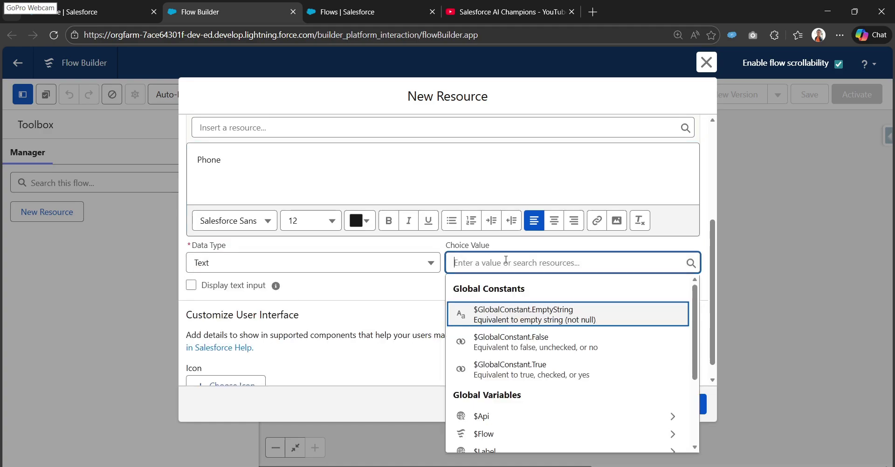
text(Phone)
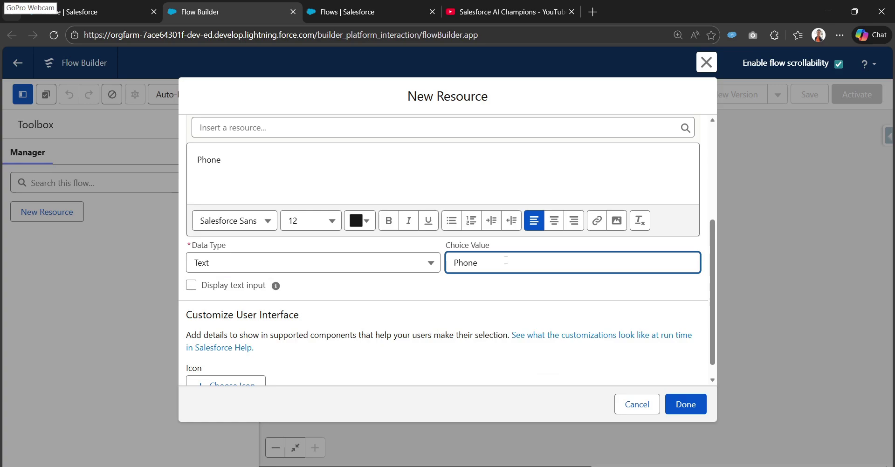
- Assign the utility icon "call" to the Phone choice and finish creating the resource
scroll(429, 323, down, 1)
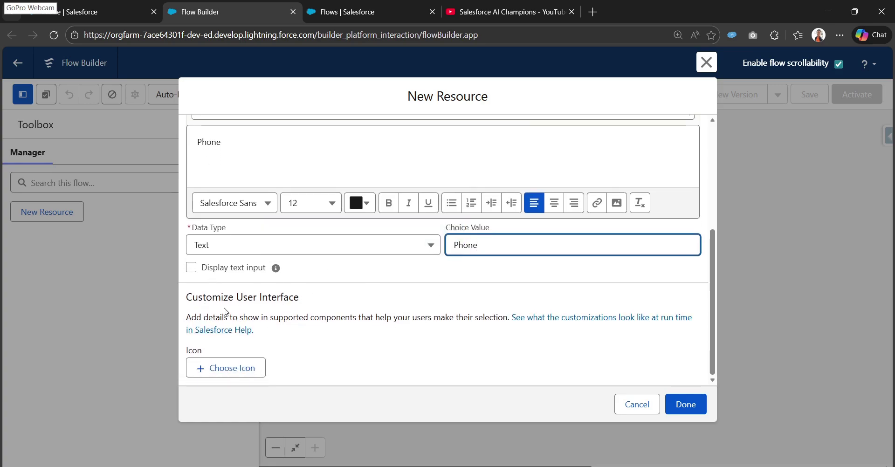
drag(191, 297, 304, 300)
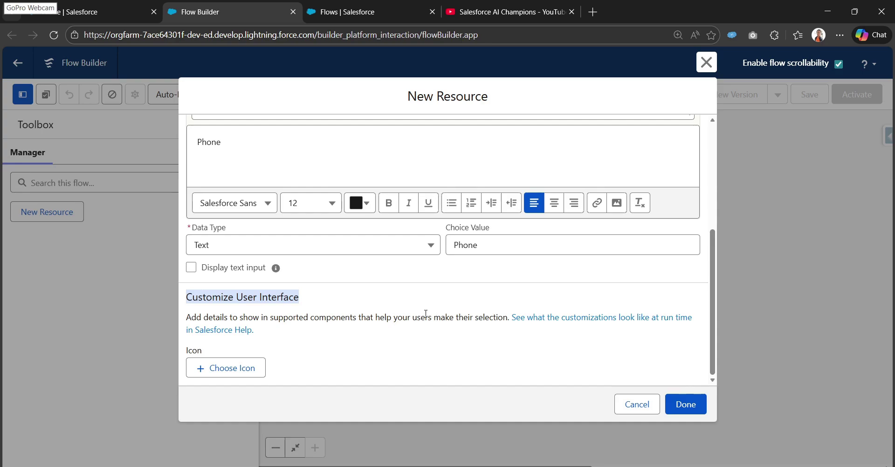
click(246, 375)
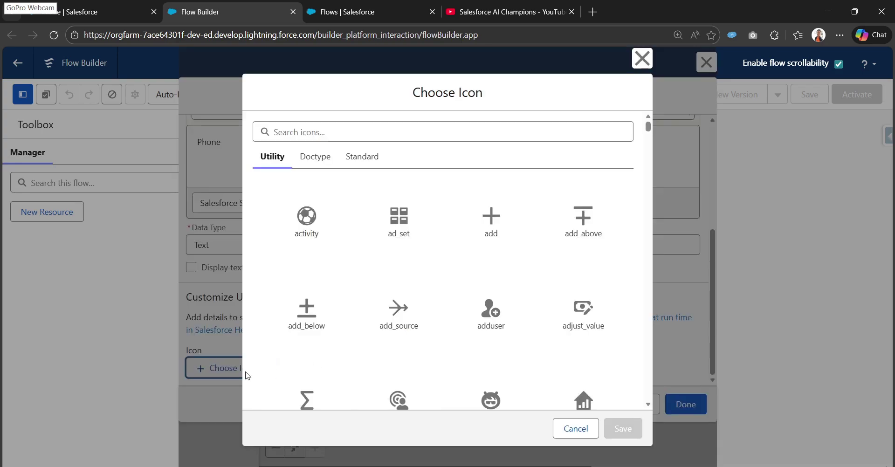
click(402, 131)
text(call)
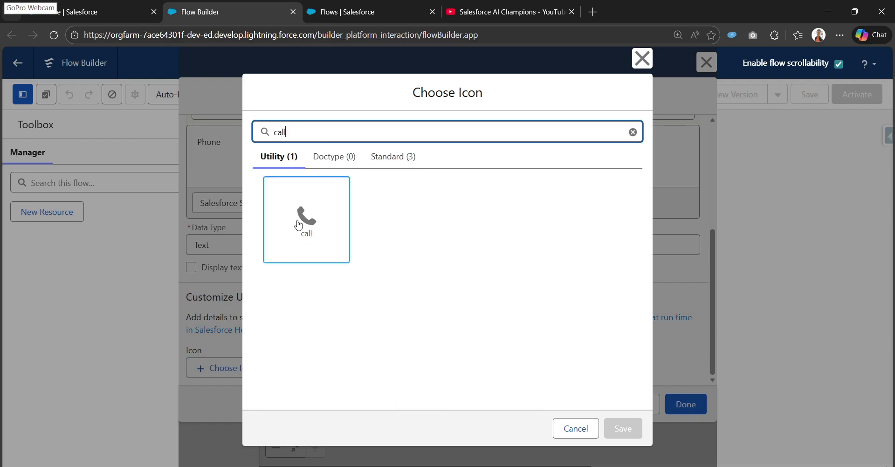
click(323, 240)
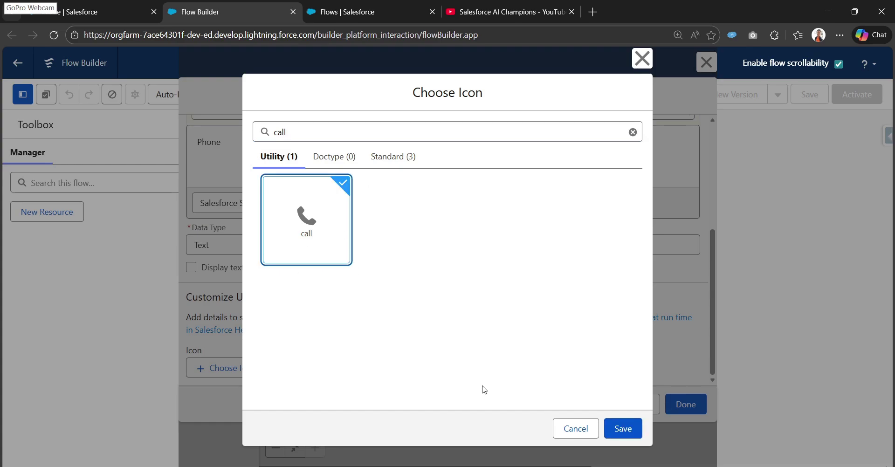
click(620, 439)
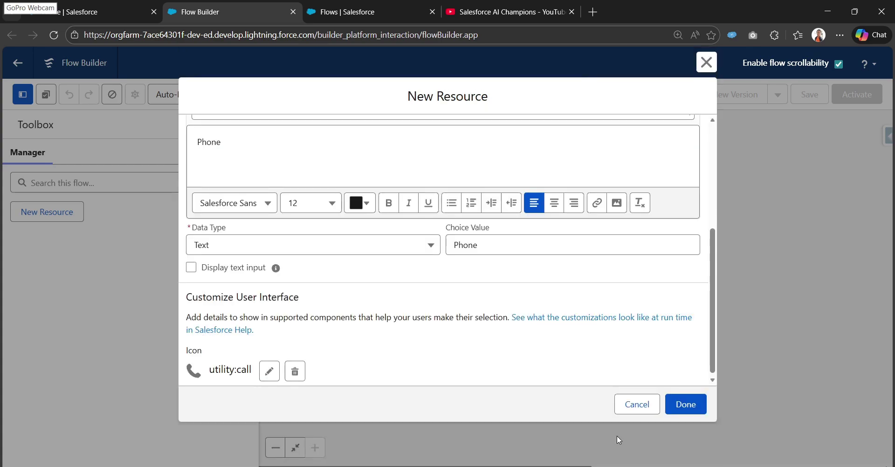
click(682, 406)
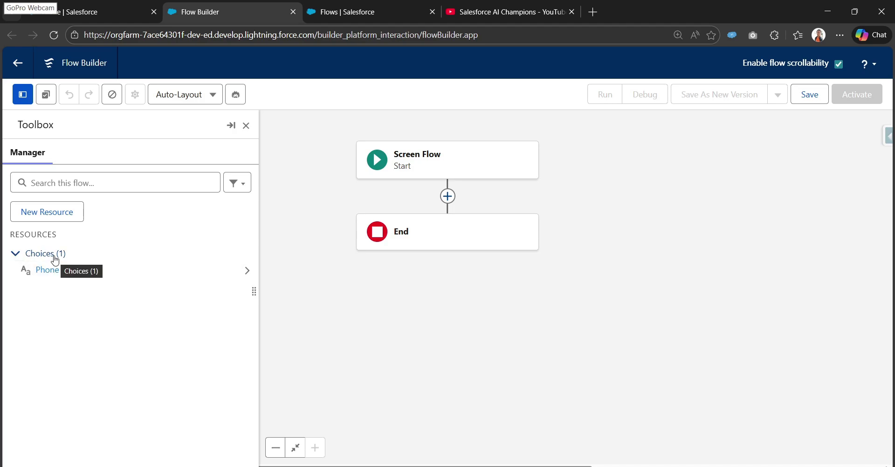
- Start another new resource of type Choice and give it the API name WhatsApp
click(56, 208)
click(335, 207)
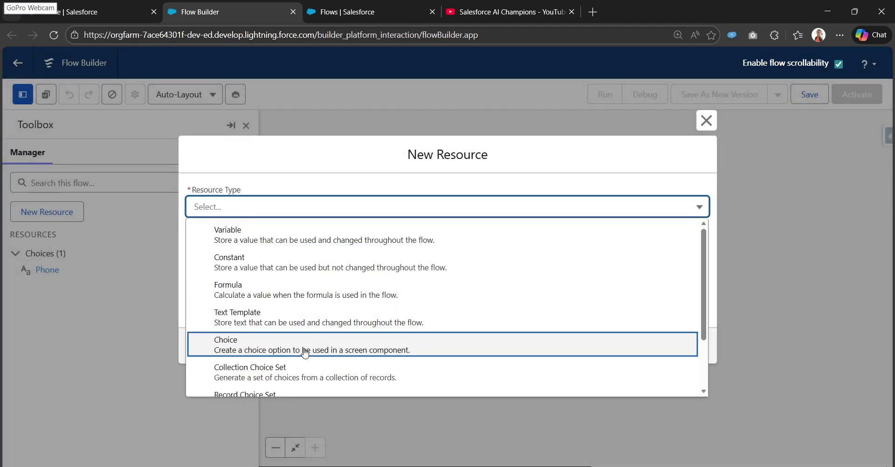
click(305, 353)
click(334, 200)
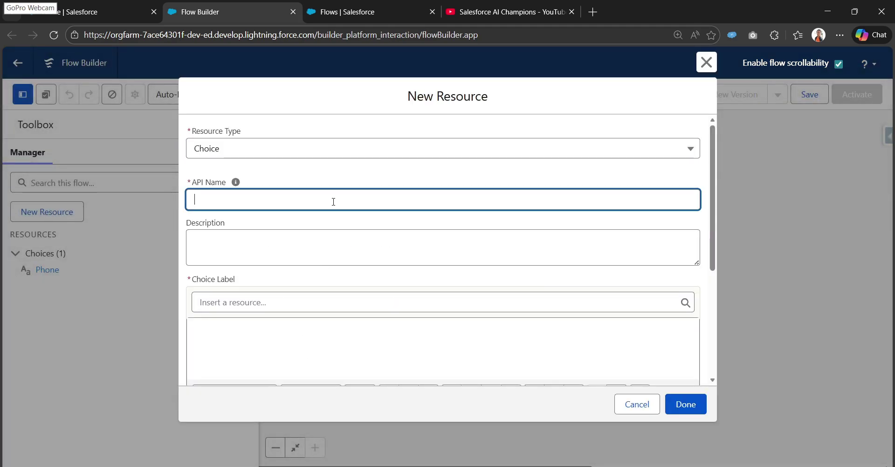
text(Wha)
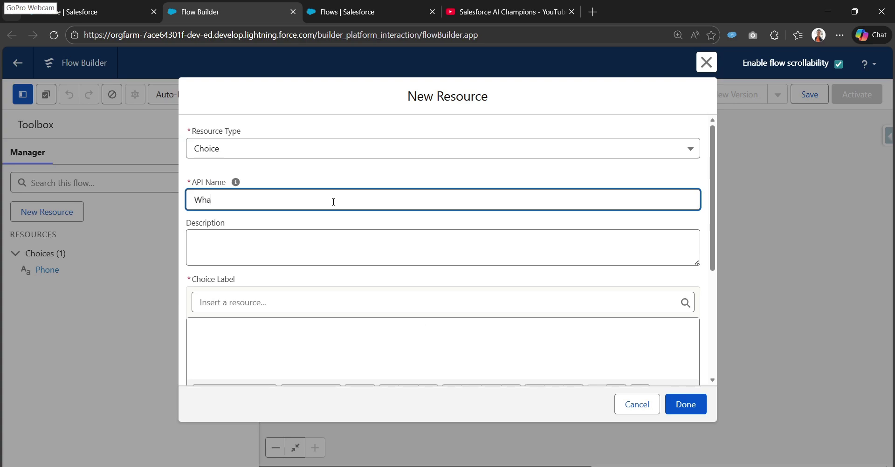
text(tsapp)
key(BackSpace)
key(BackSpace)
key(BackSpace)
text(App)
- Copy the API name WhatsApp into the choice label of the new choice
key(ctrl+a)
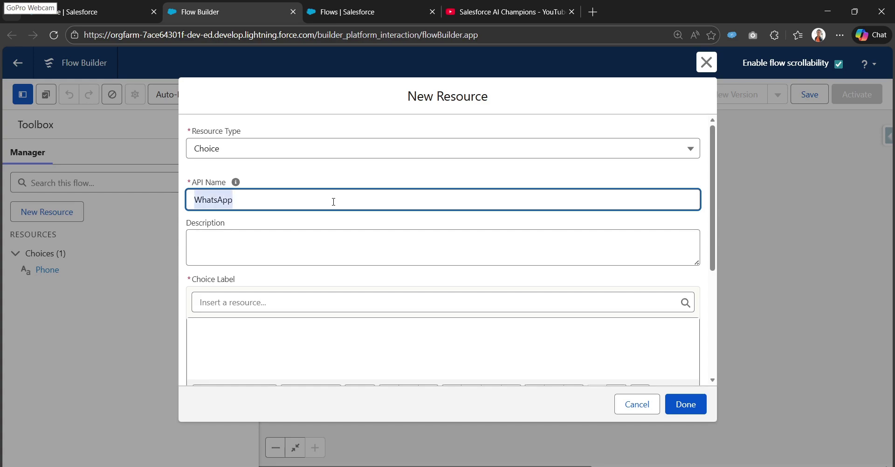
key(ctrl+c)
scroll(326, 210, down, 3)
click(286, 232)
key(ctrl+v)
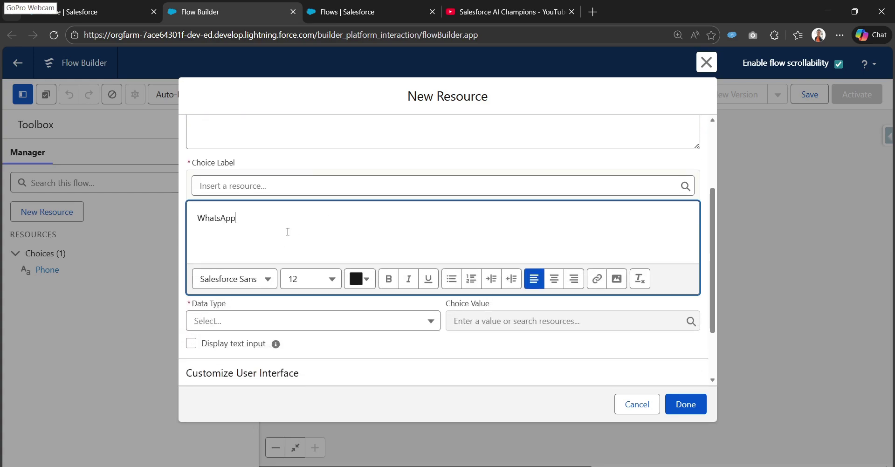
- Set the WhatsApp choice's data type to Text and its choice value to WhatsApp
click(276, 329)
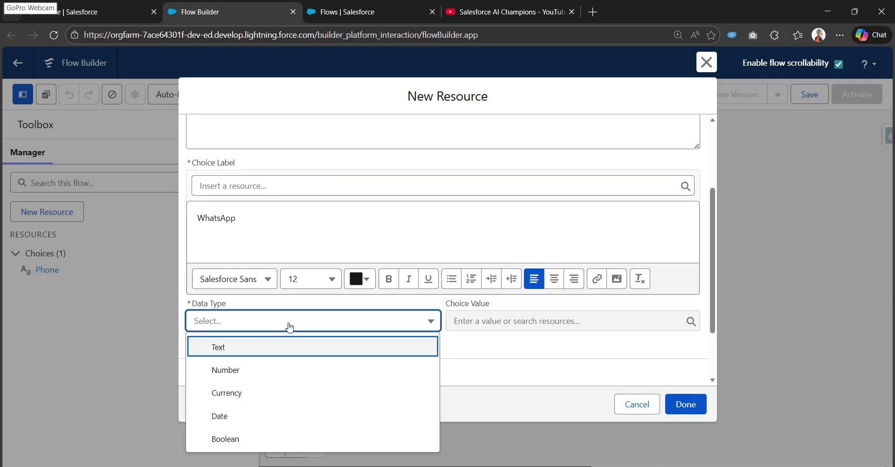
click(272, 354)
click(487, 322)
key(ctrl+v)
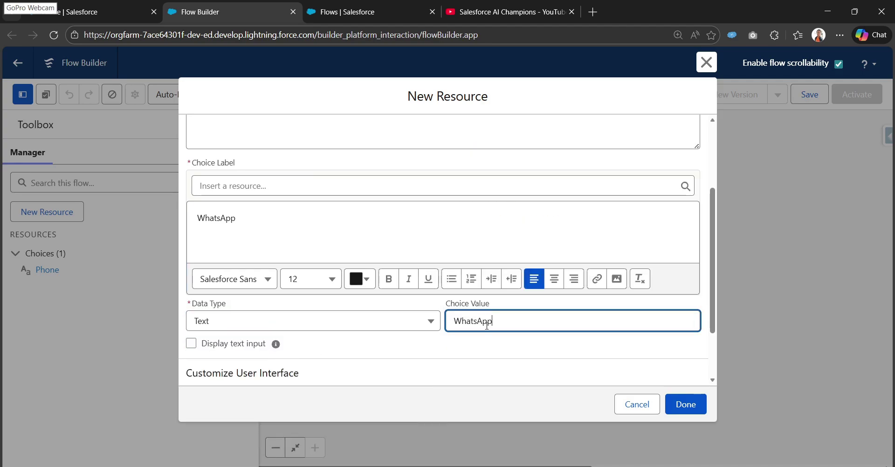
- Assign the standard icon "whatsapp" to the WhatsApp choice and finish creating the resource
scroll(475, 337, down, 3)
click(257, 373)
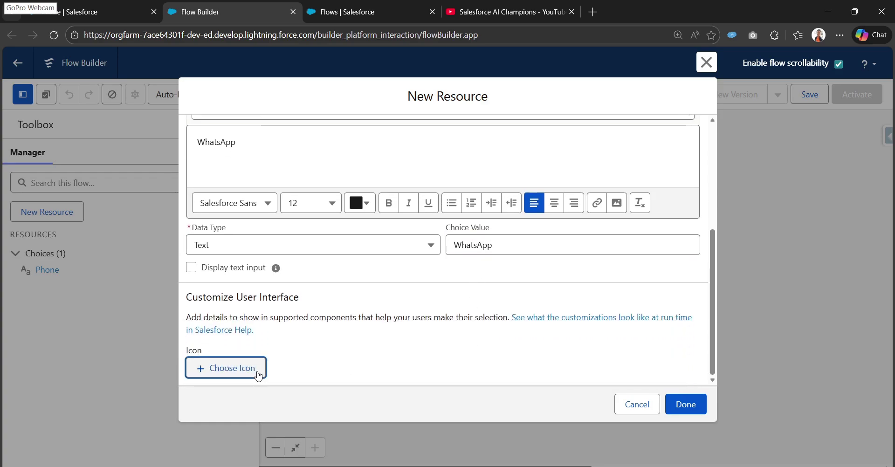
click(408, 134)
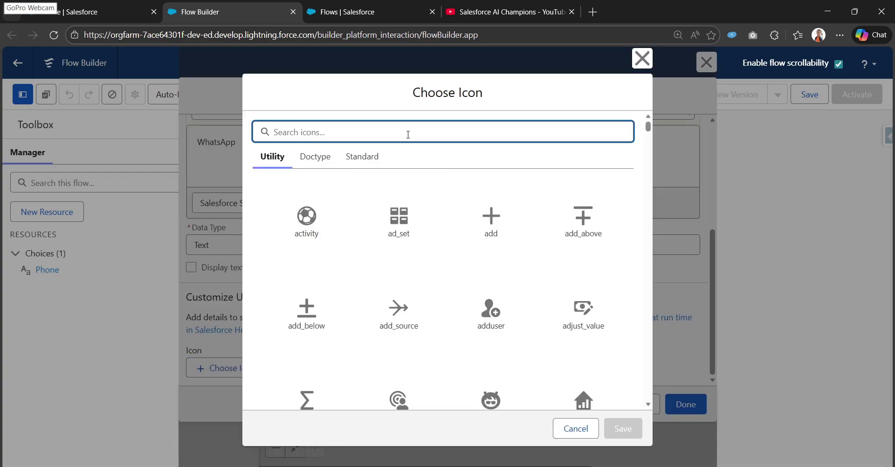
text(whats)
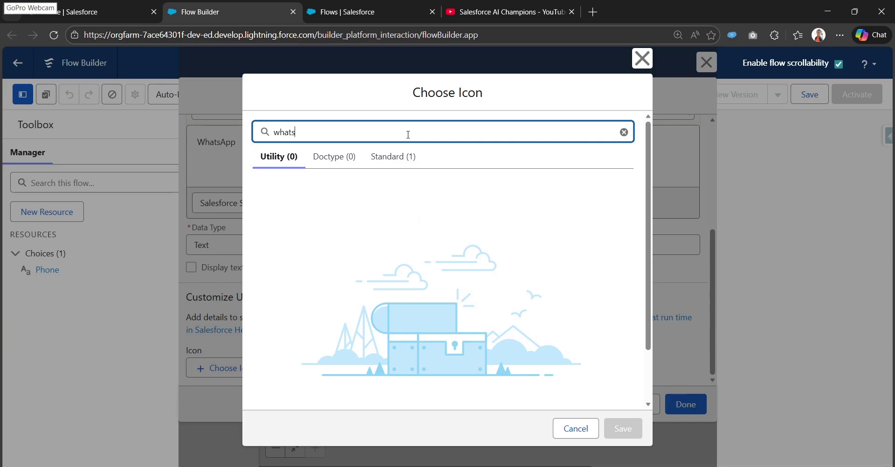
click(387, 157)
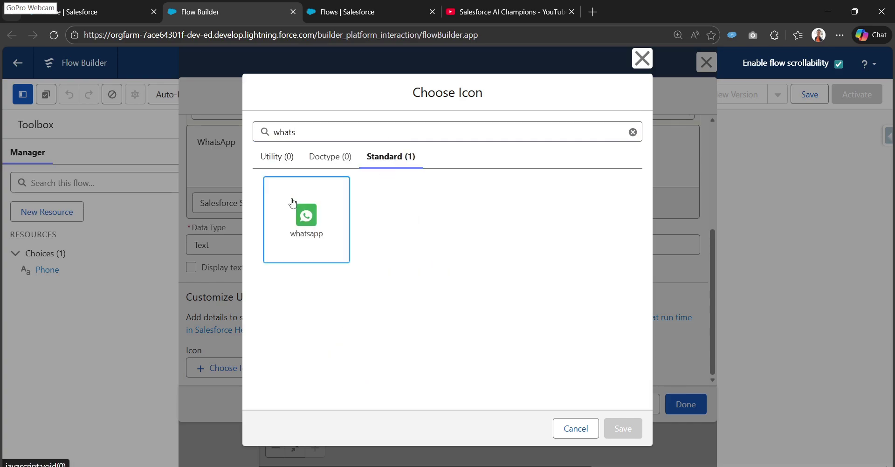
click(321, 221)
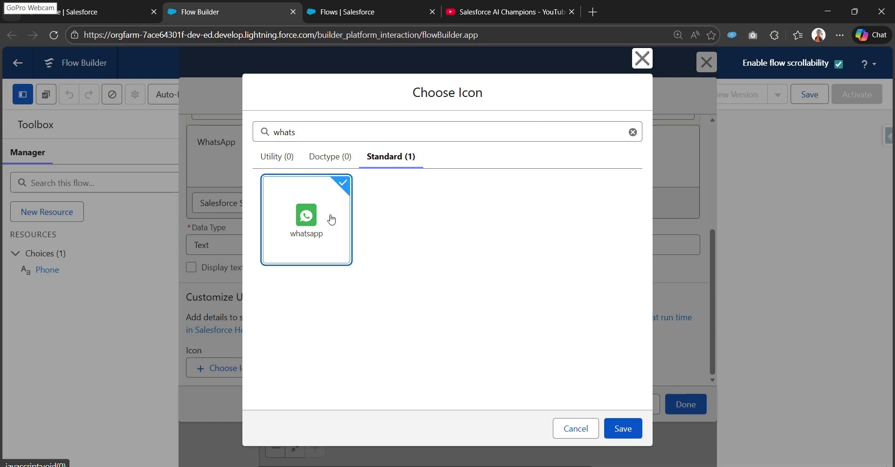
click(622, 428)
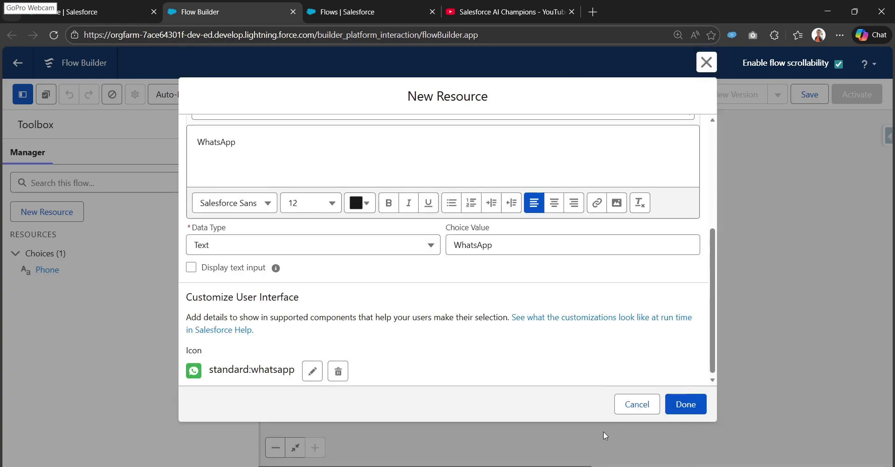
click(686, 404)
- Start another new resource of type Choice and give it the API name and choice label Email
click(41, 211)
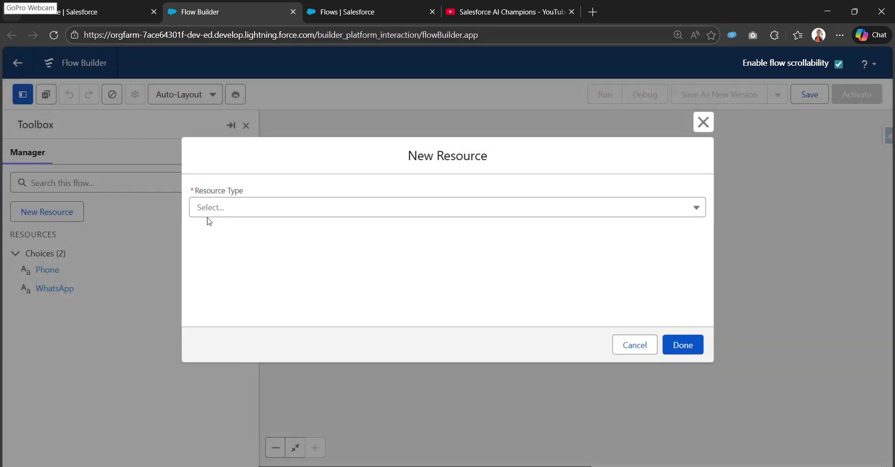
click(302, 212)
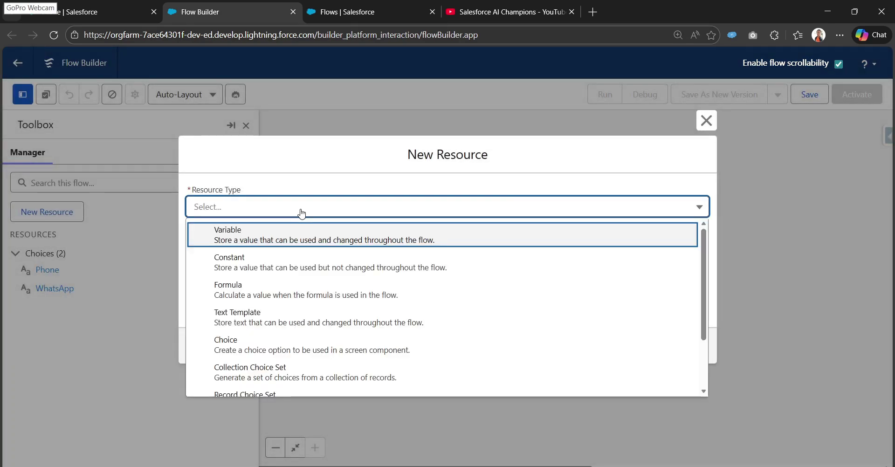
click(299, 344)
click(330, 206)
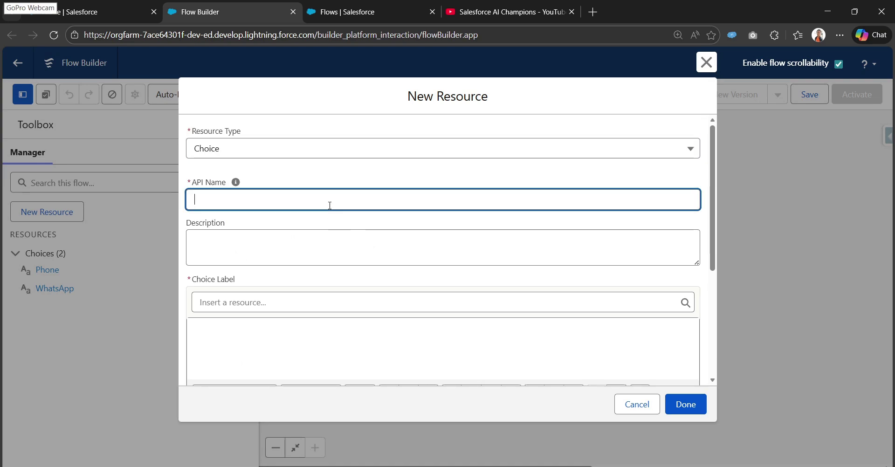
text(Email)
key(ctrl+a)
scroll(330, 220, down, 4)
click(290, 219)
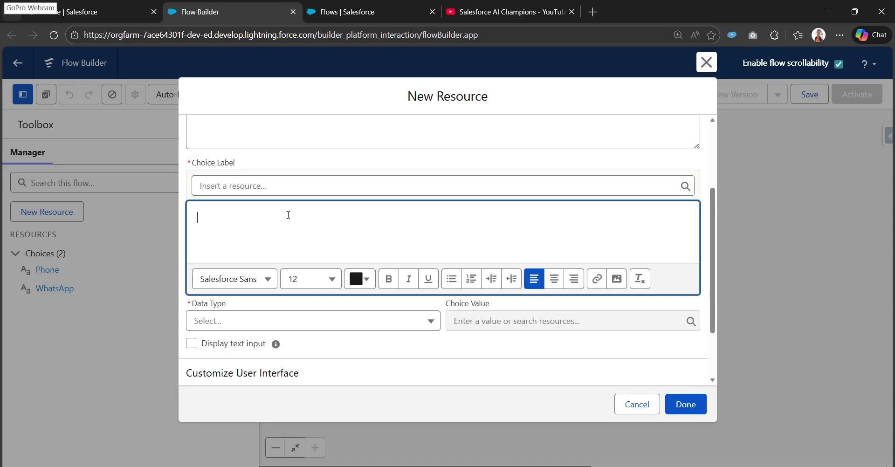
text(Email)
- Set the Email choice's data type to Text and its choice value to Email
click(256, 321)
click(249, 357)
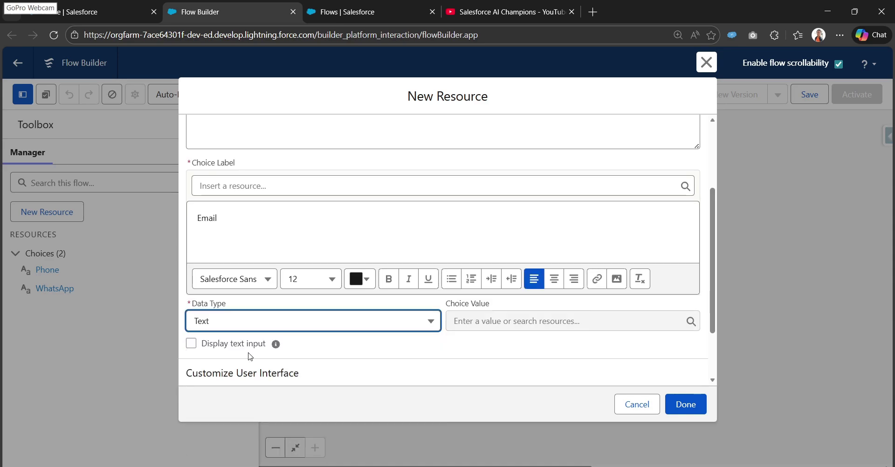
click(459, 322)
text(Email)
- Assign the utility icon "email" to the Email choice and finish creating the resource
scroll(294, 356, down, 2)
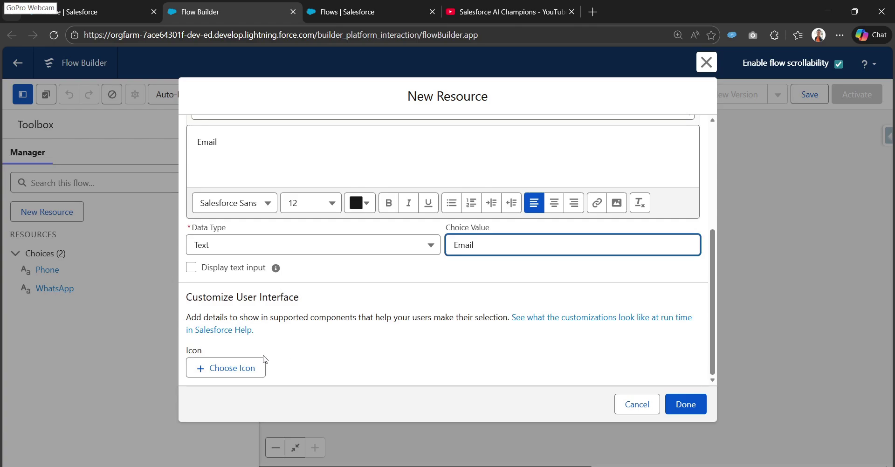
click(219, 368)
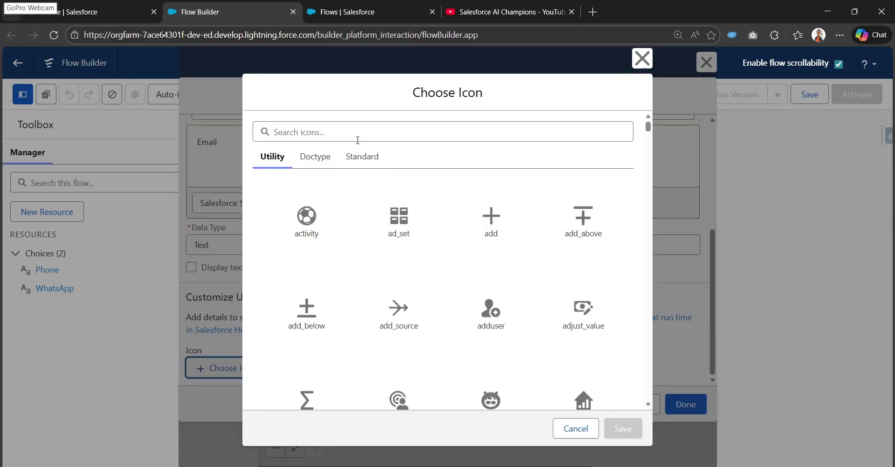
click(363, 133)
text(email)
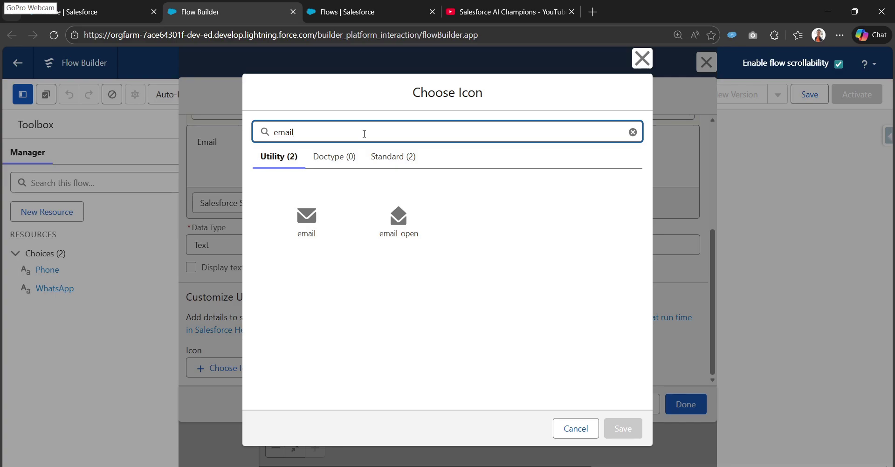
click(352, 262)
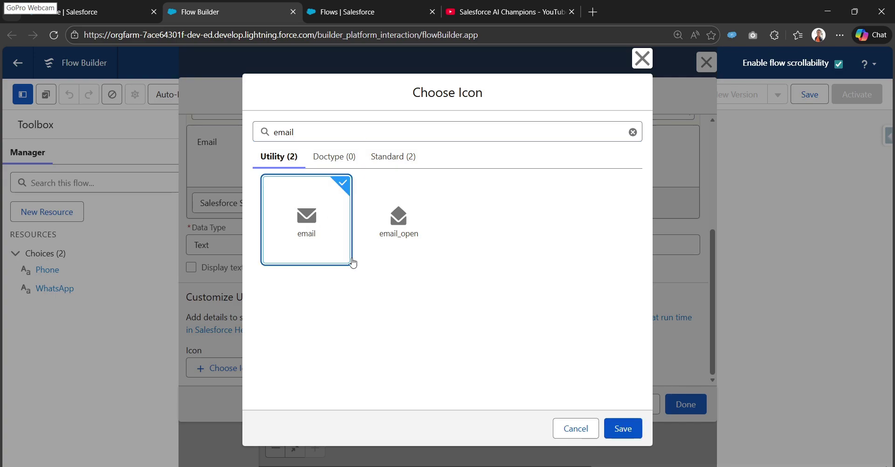
click(625, 428)
click(673, 409)
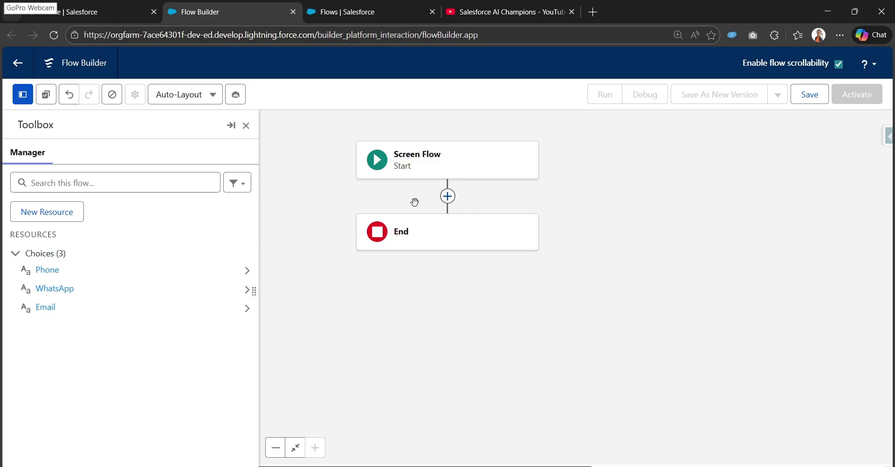
- Add a Screen element between Start and End, with Screen1 as its label and API name
click(448, 196)
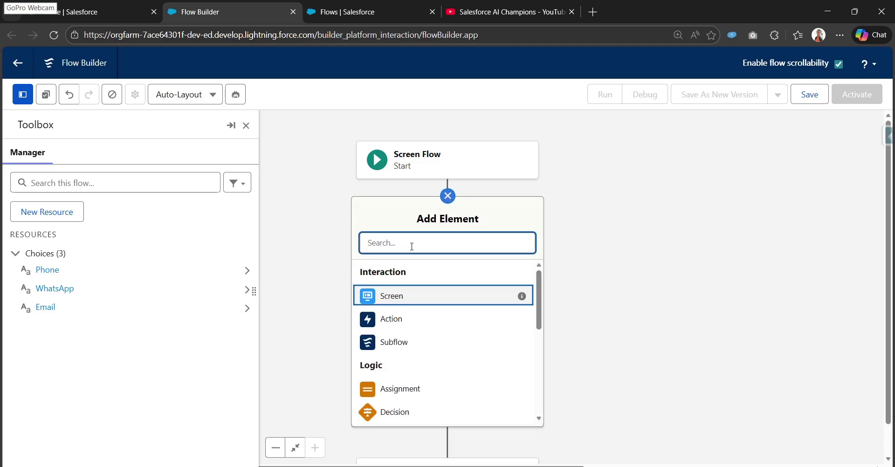
click(398, 301)
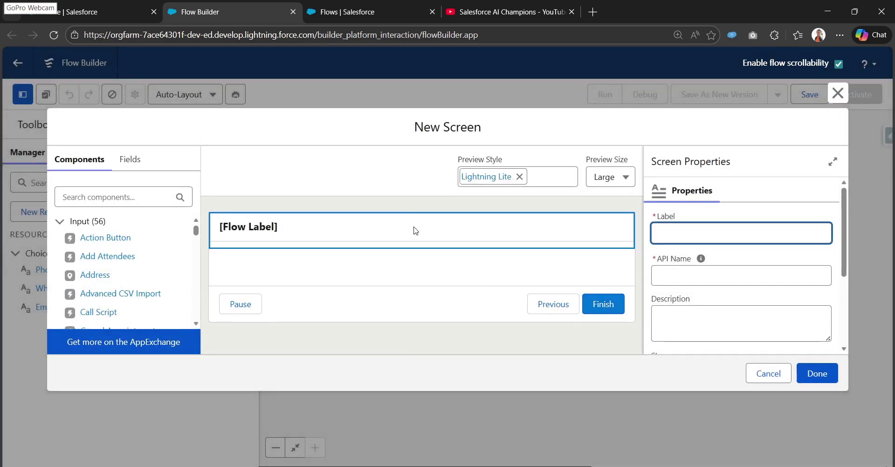
text(Scr)
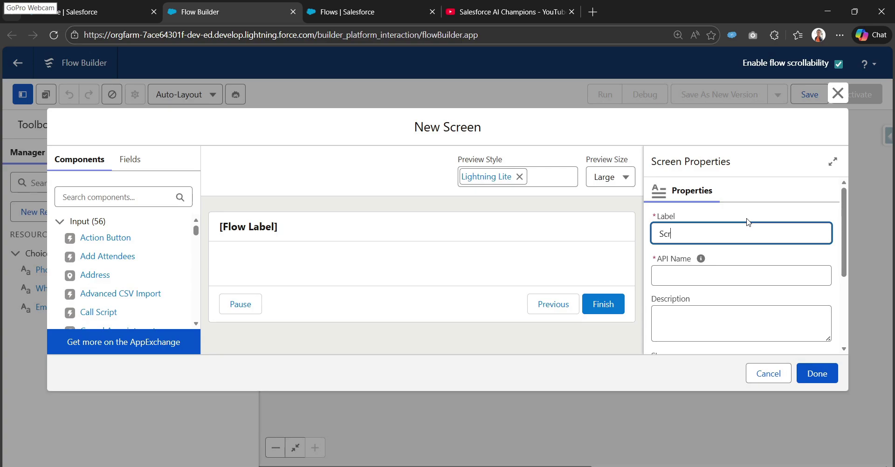
text(een1)
click(701, 259)
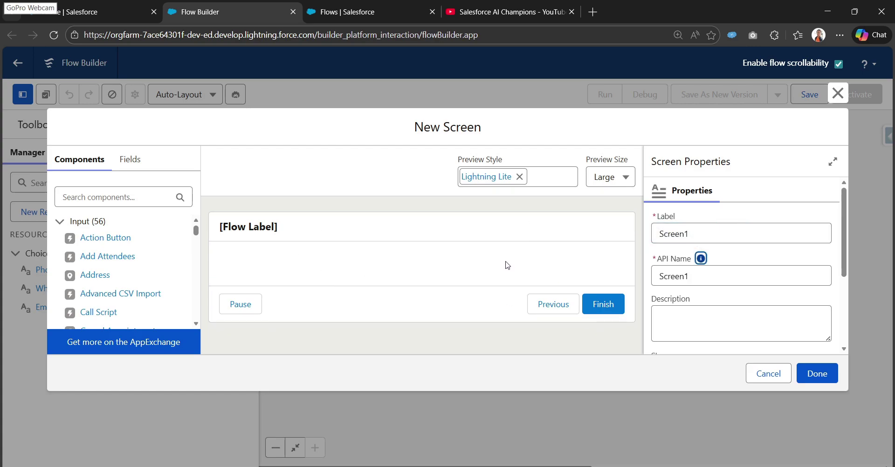
click(475, 240)
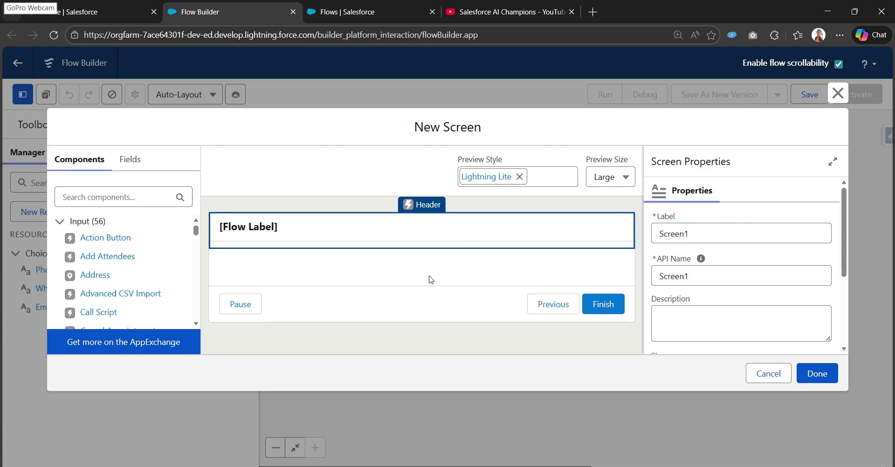
- Find the Visual Picker component and place it on the screen below the flow label header
click(154, 198)
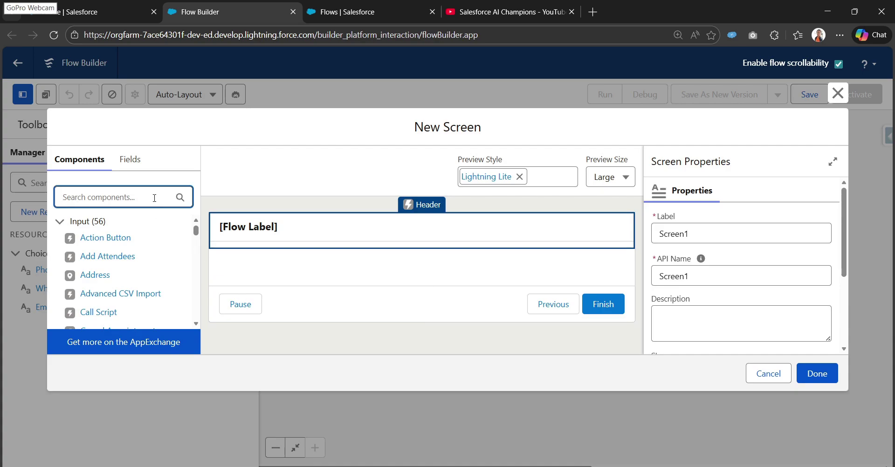
text(visu)
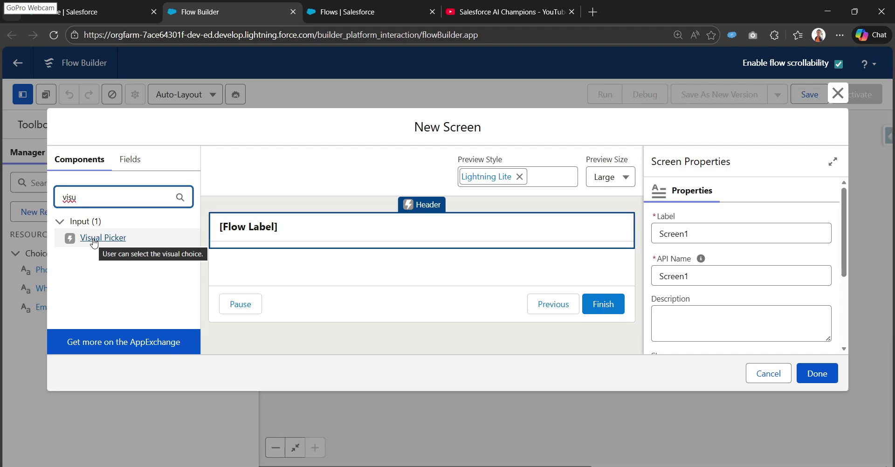
drag(133, 240, 283, 278)
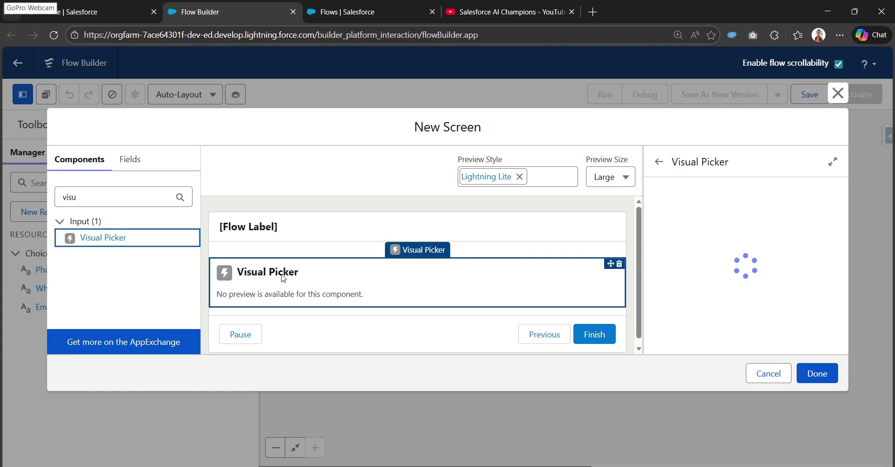
- Label the Visual Picker "Preferred Ways of Communications" with API name Preferred_Ways_of_Communications and make it required
click(708, 233)
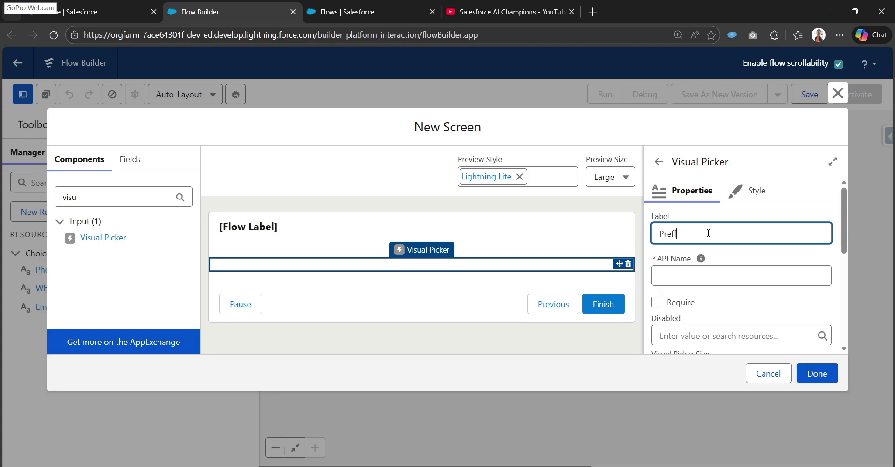
text(Preffered)
key(BackSpace)
key(BackSpace)
key(BackSpace)
text(d Ways of Communicatio)
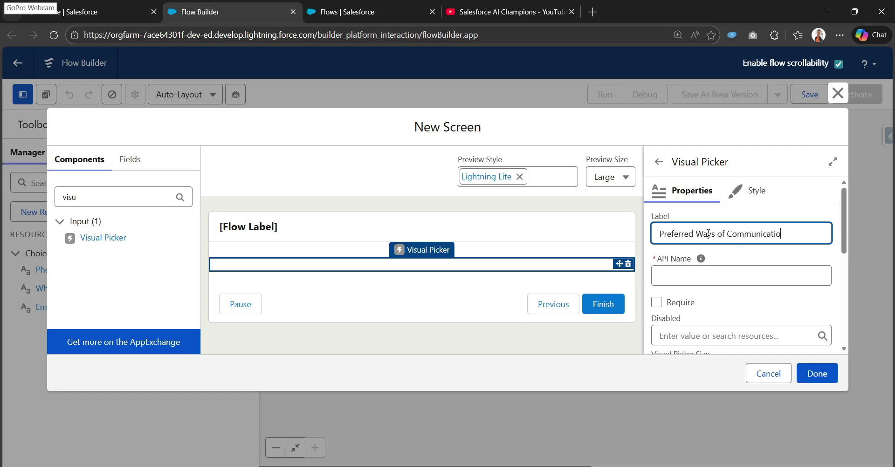
text(ns)
click(700, 259)
scroll(657, 247, down, 1)
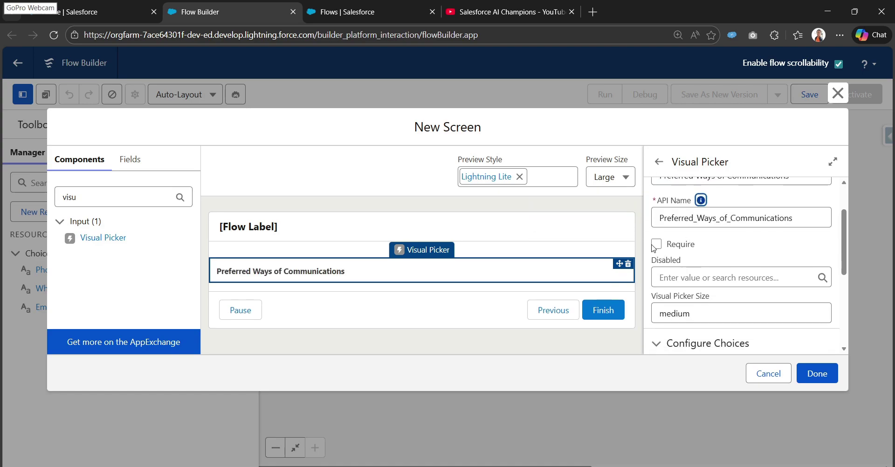
click(656, 244)
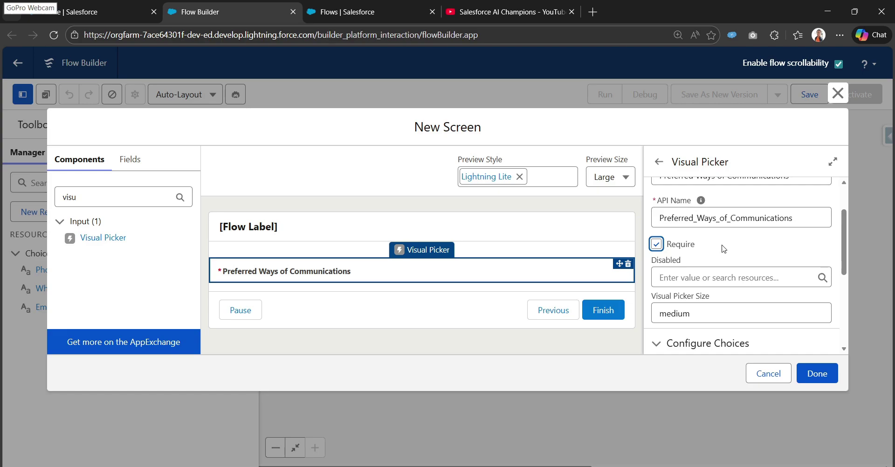
- Clear the Visual Picker size and select medium from its picklist values
scroll(724, 249, down, 1)
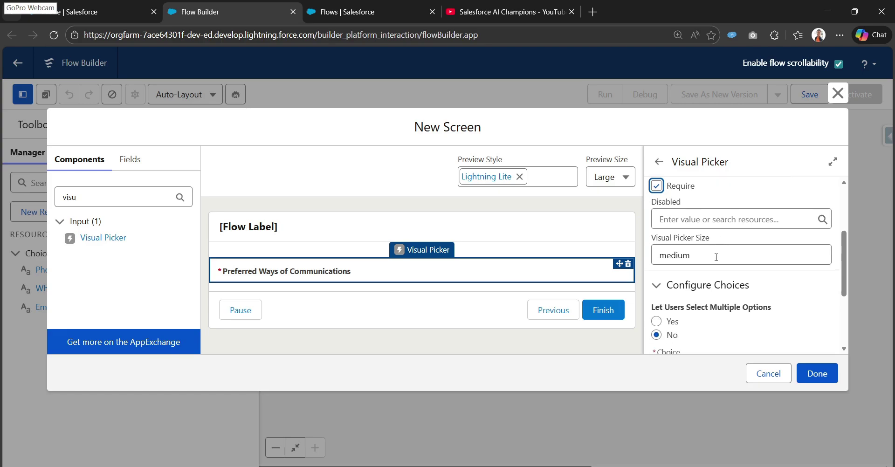
click(712, 256)
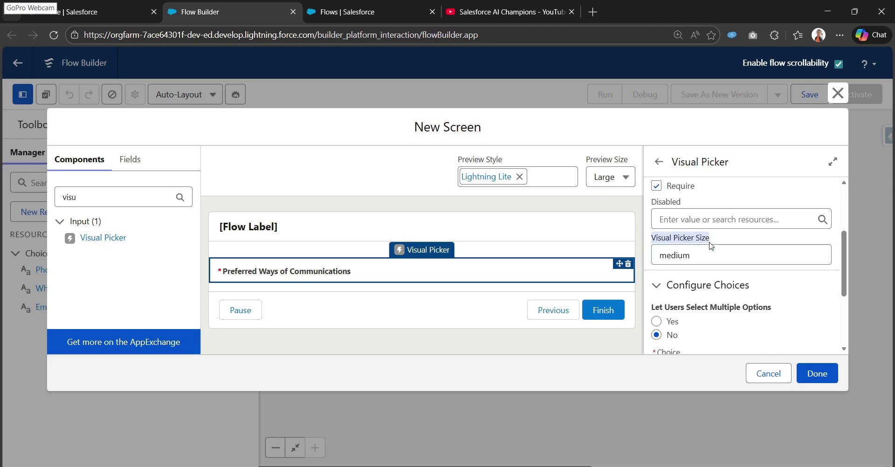
double_click(703, 251)
key(BackSpace)
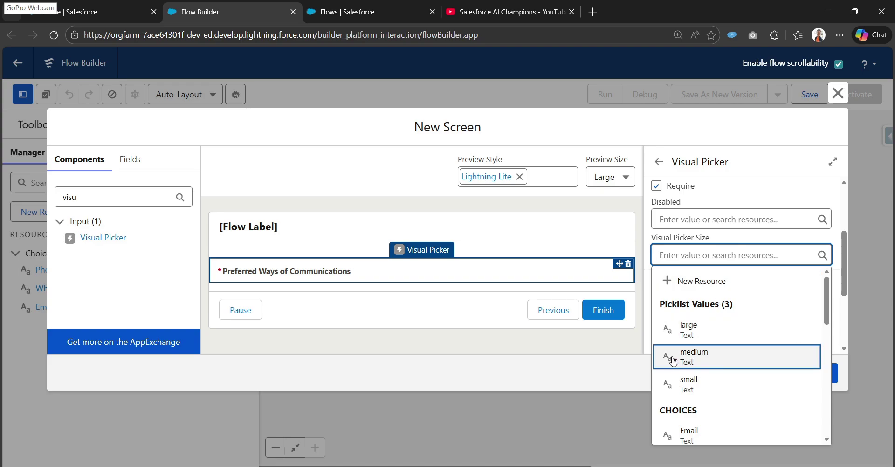
click(728, 361)
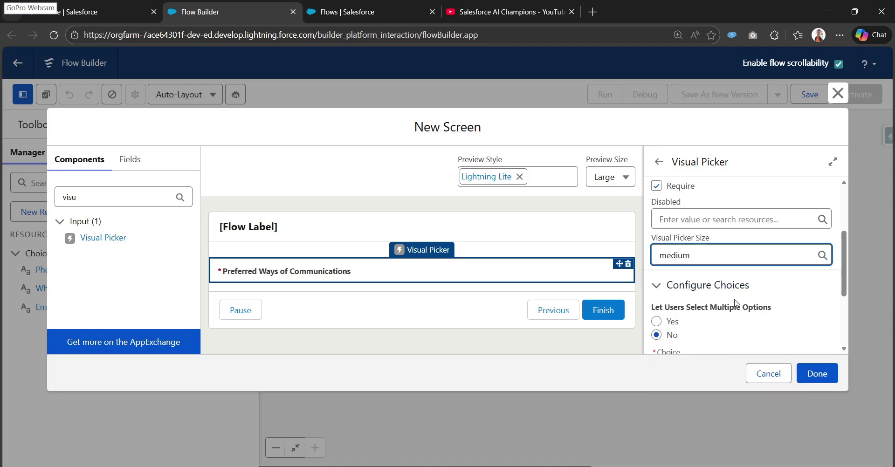
- Allow users to select multiple options in the Visual Picker and set its first choice to Phone
scroll(697, 298, down, 1)
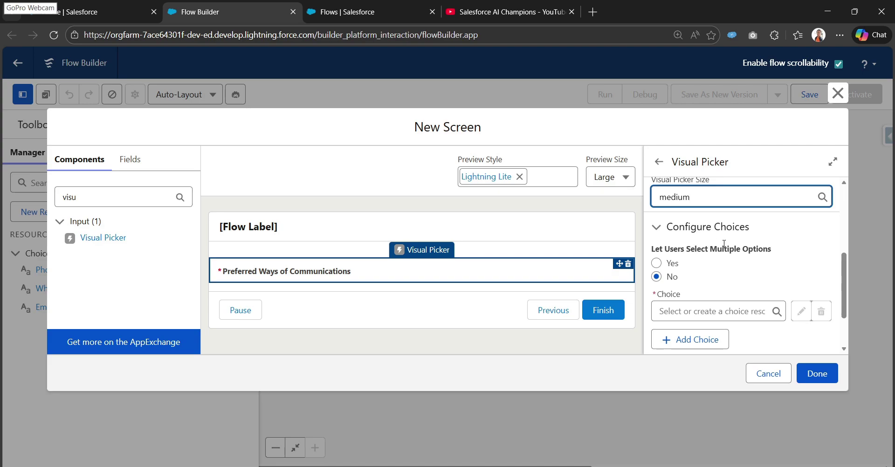
click(657, 264)
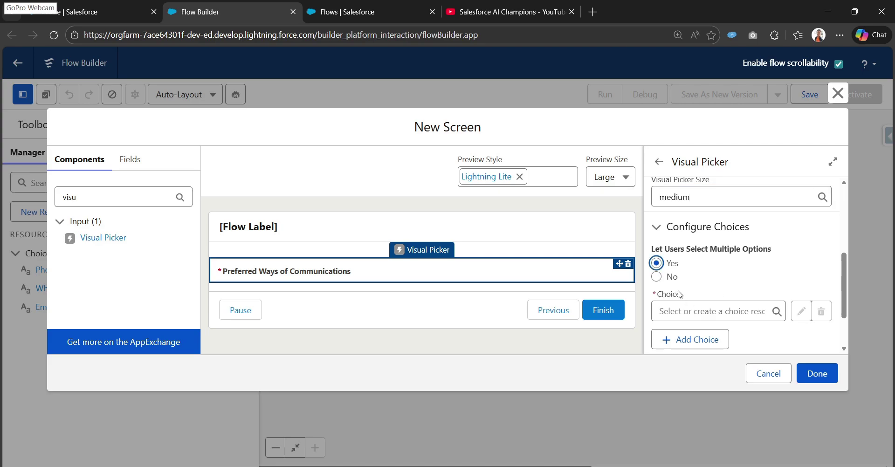
click(682, 313)
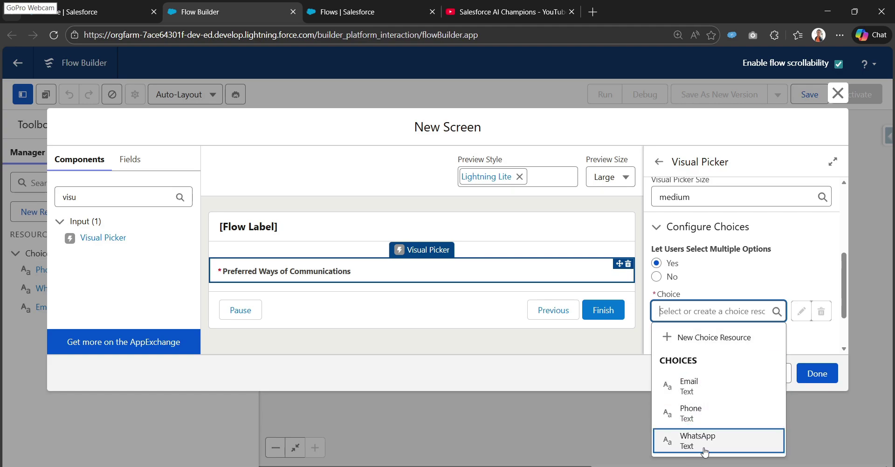
click(705, 417)
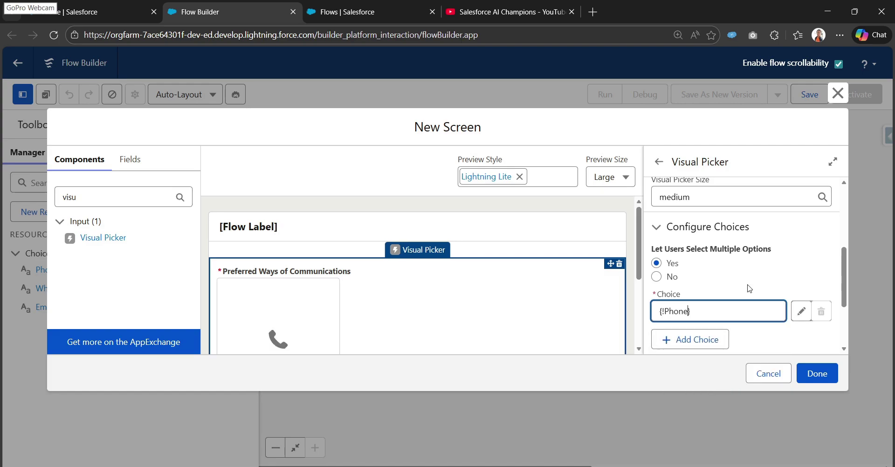
scroll(750, 285, down, 1)
scroll(591, 312, down, 1)
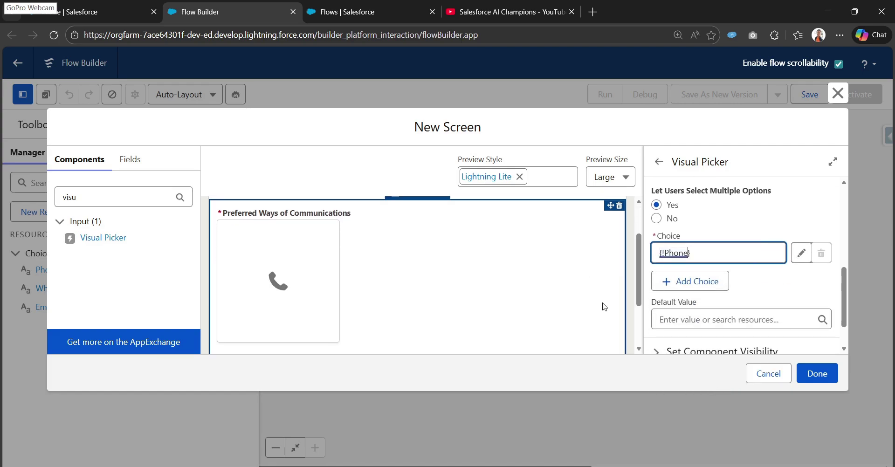
scroll(599, 307, up, 1)
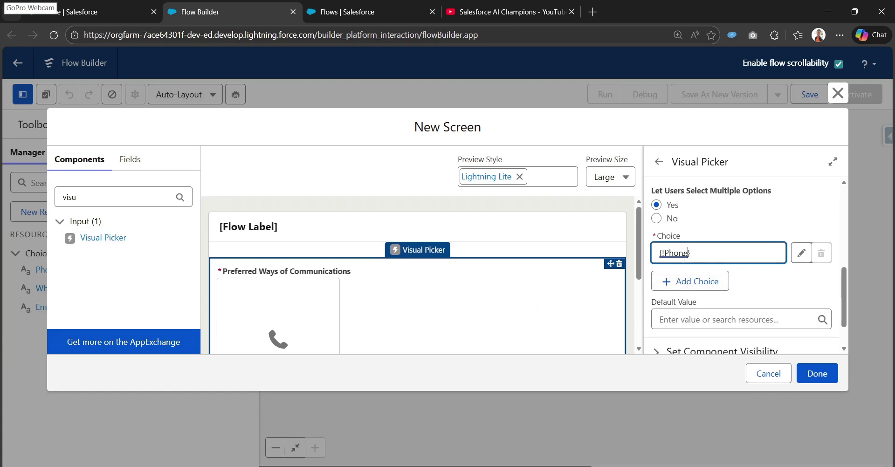
scroll(378, 312, down, 1)
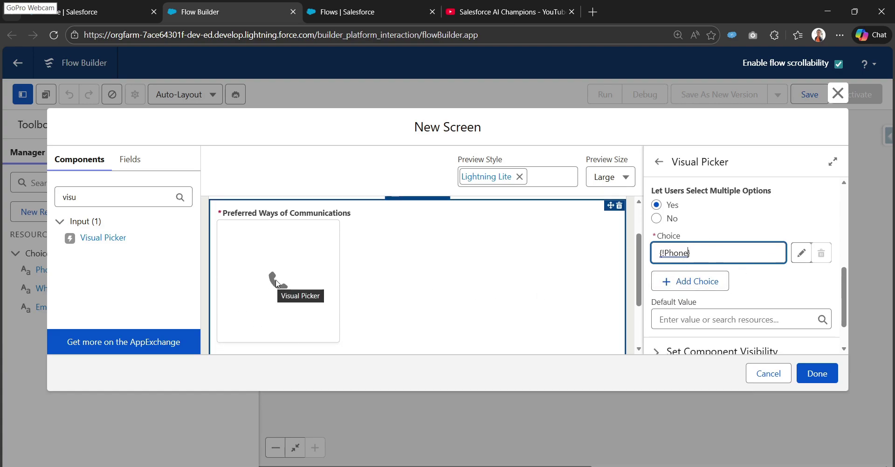
- Add a second choice to the Visual Picker and set it to WhatsApp
click(705, 285)
click(705, 292)
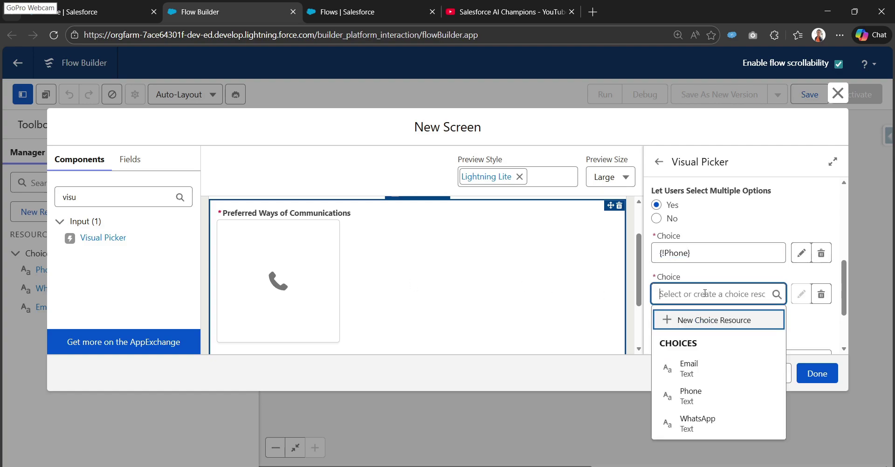
click(698, 428)
scroll(334, 273, down, 1)
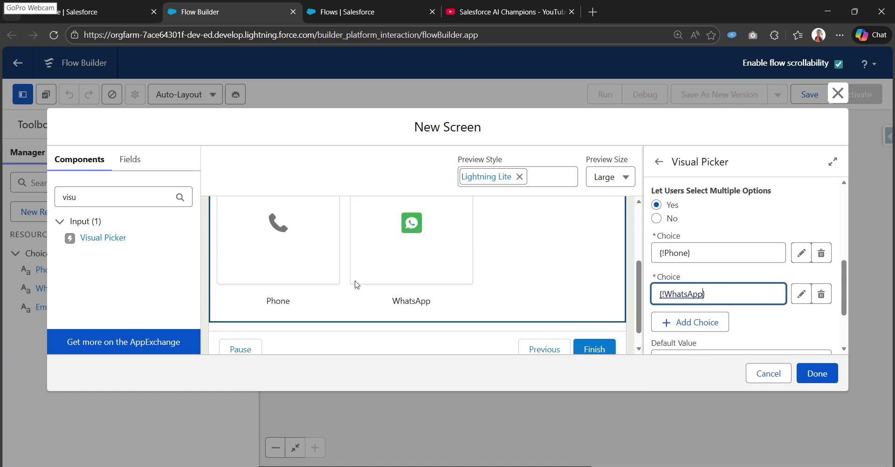
- Add Email as the third choice of the Visual Picker and finish the screen's configuration
click(694, 322)
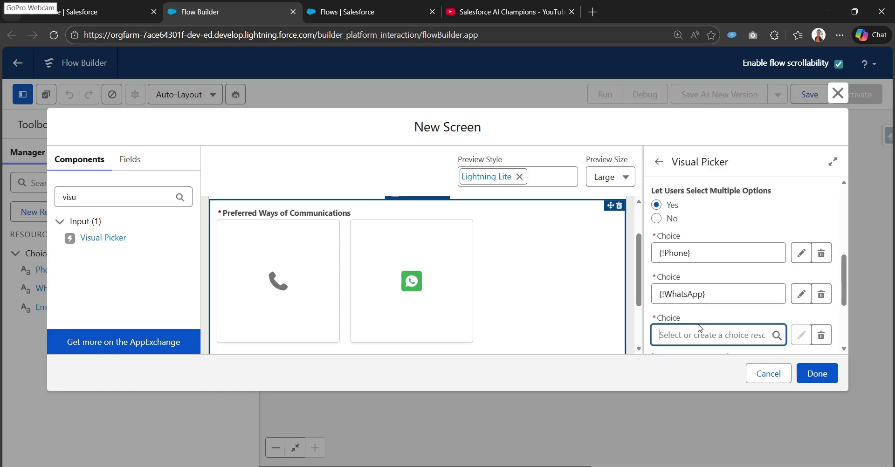
click(713, 277)
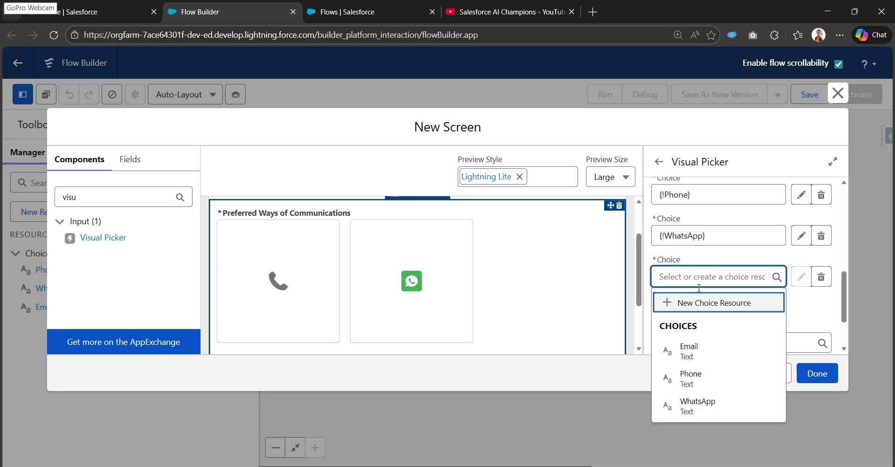
click(698, 353)
scroll(513, 319, down, 2)
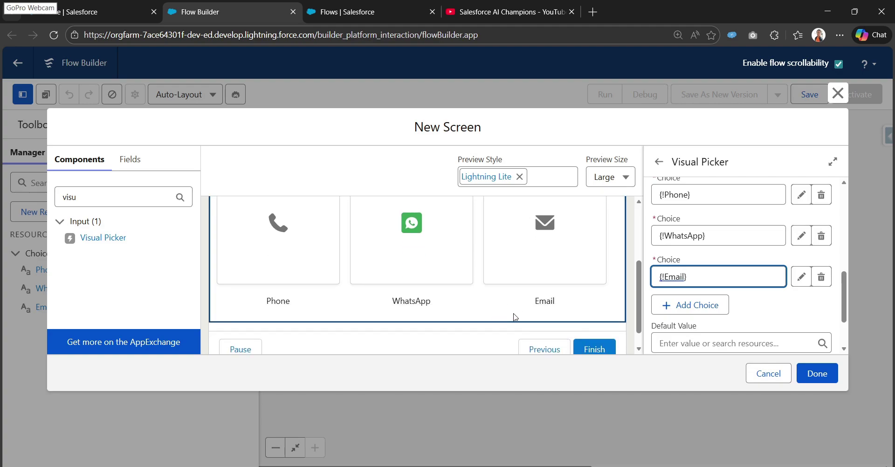
scroll(701, 303, up, 3)
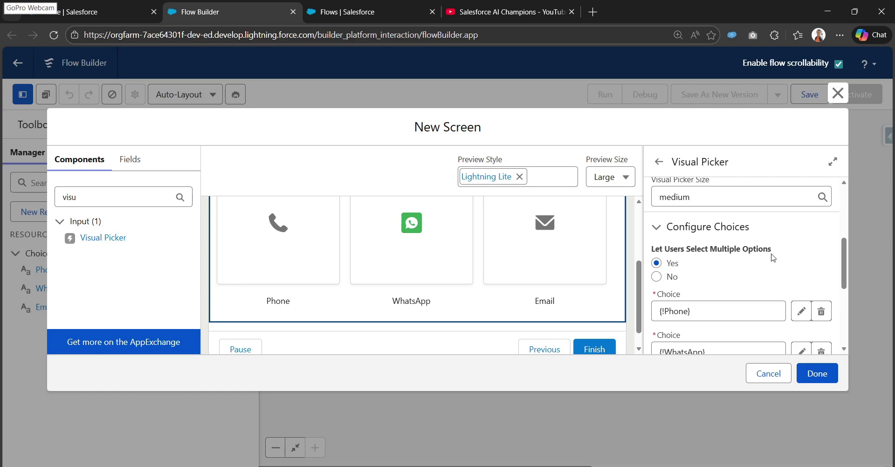
scroll(764, 265, down, 4)
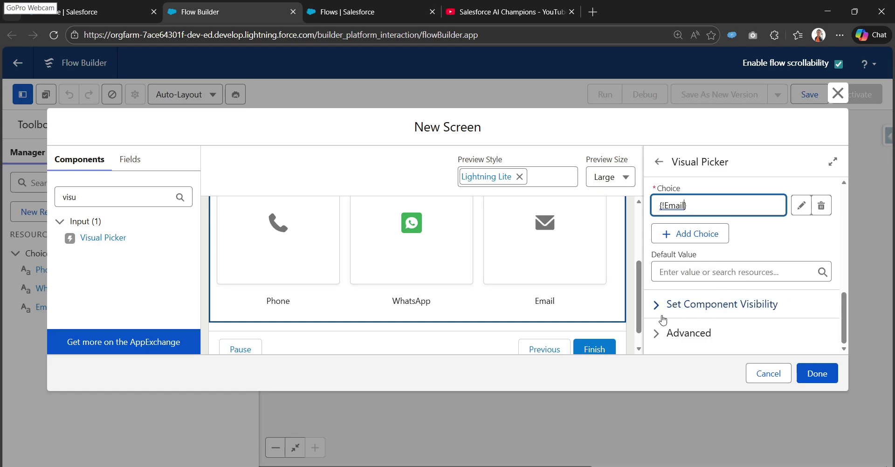
click(811, 374)
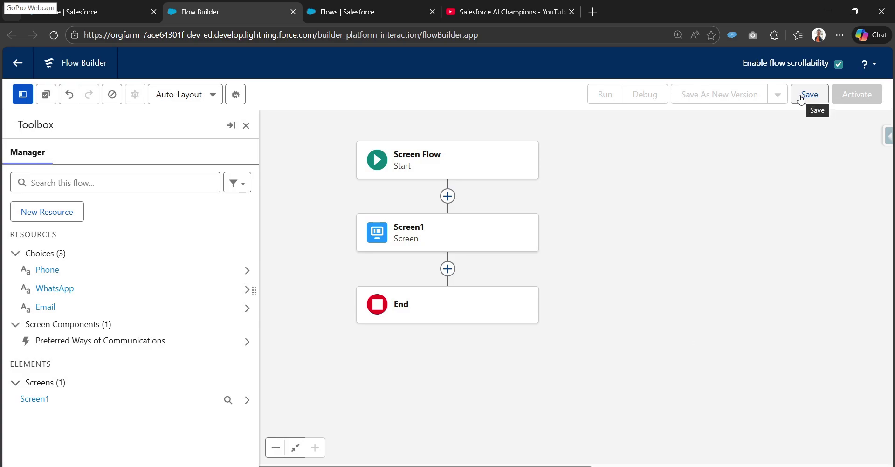
- Save the flow with the label "Choice in the visual picker in screen flow" and API name Choice_in_the_visual_picker_in_screen_flow
click(801, 99)
click(373, 219)
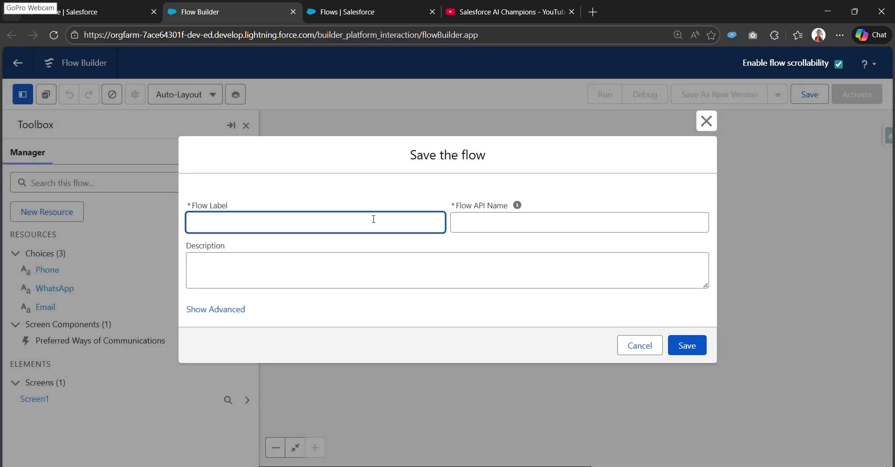
text(Choice in the visual pick)
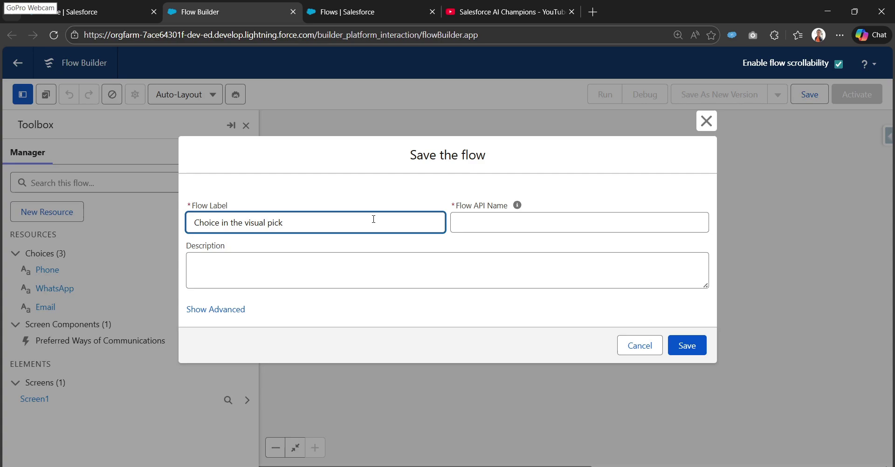
text(er in screen flow)
key(Tab)
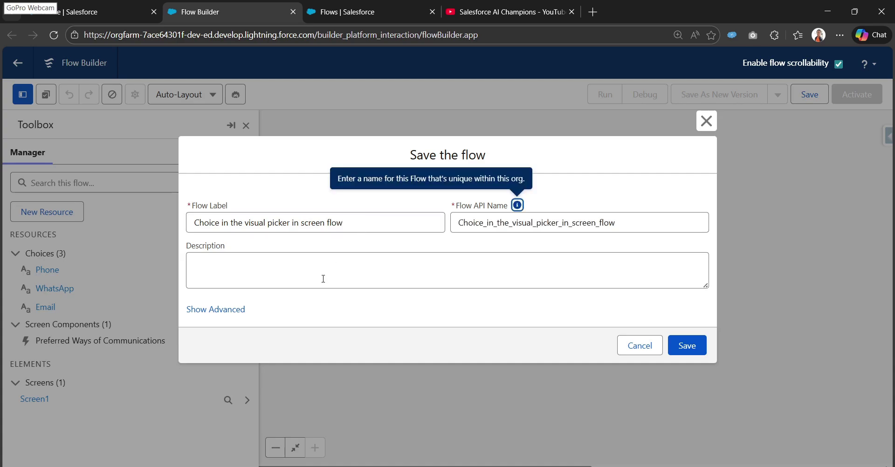
click(682, 345)
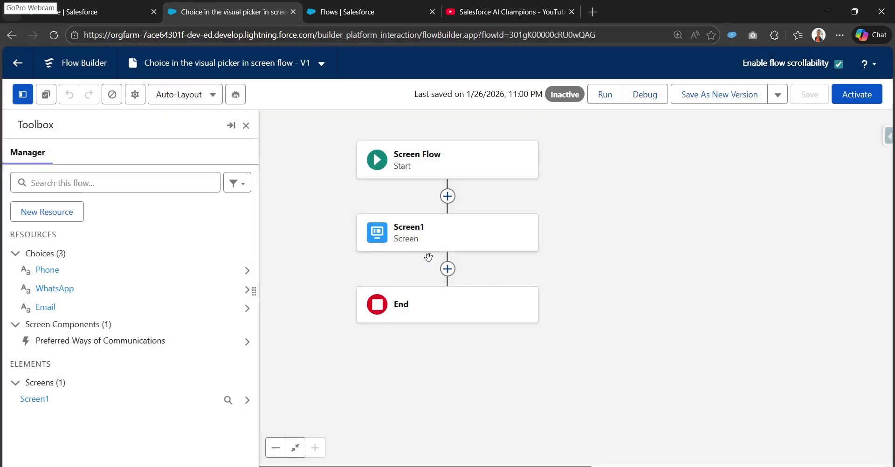
- Add another Screen element between Screen1 and End
click(448, 268)
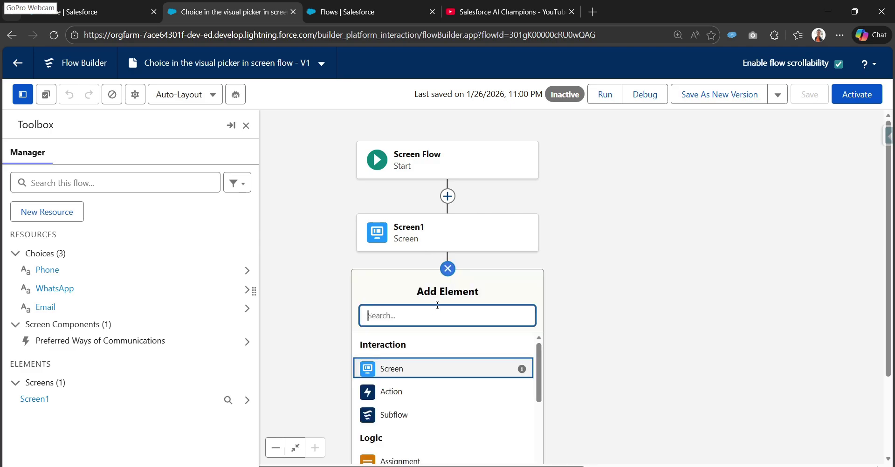
click(449, 377)
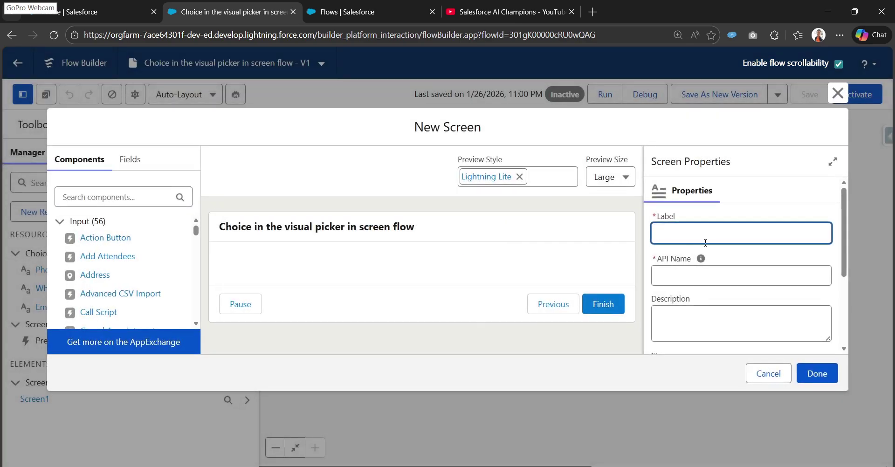
text(Selected)
key(BackSpace)
key(BackSpace)
key(BackSpace)
key(BackSpace)
key(BackSpace)
key(BackSpace)
key(BackSpace)
key(Num_Lock)
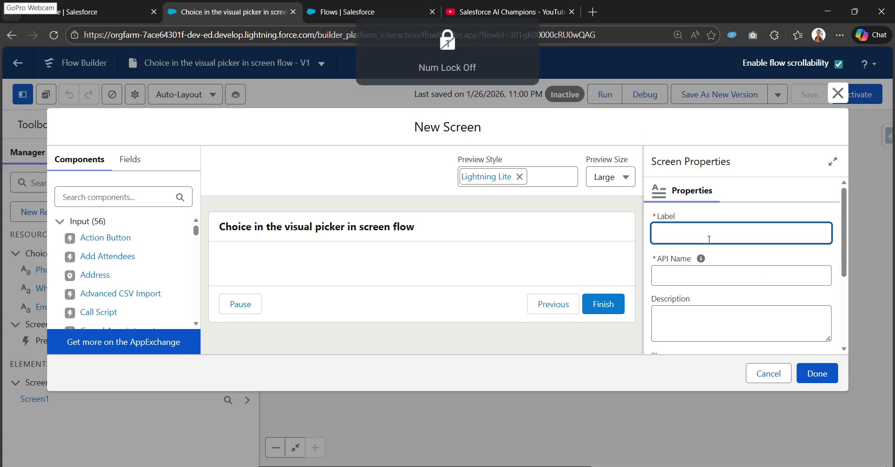
- Give the new screen the label and API name Screen2
text(Scr)
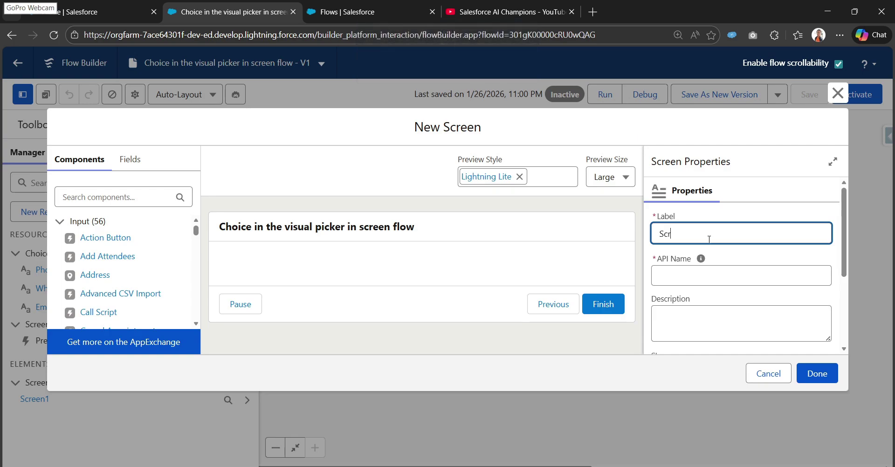
text(reen2)
key(Tab)
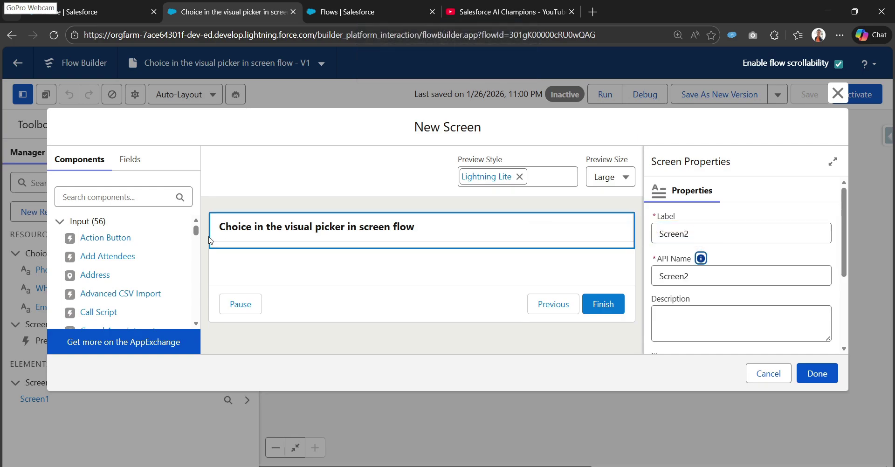
- Find the Display Text component, place it on Screen2 below the flow label header, and give it the API name SelectedType
click(156, 198)
text(Displ)
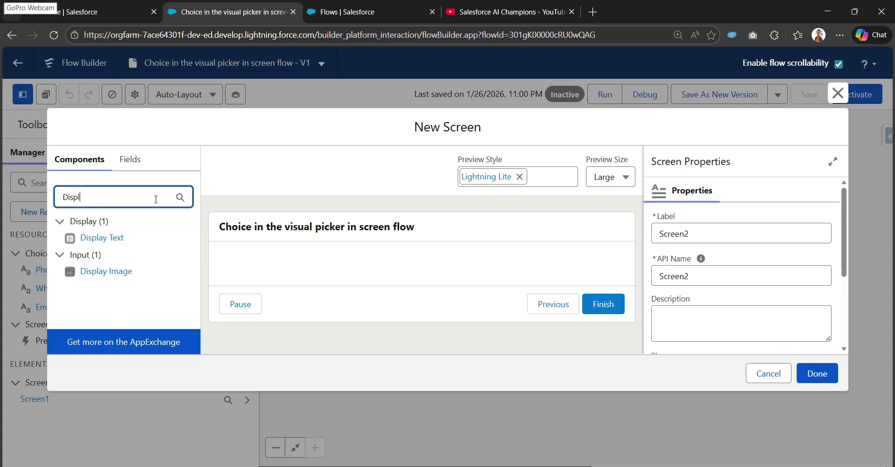
drag(101, 238, 366, 284)
click(697, 234)
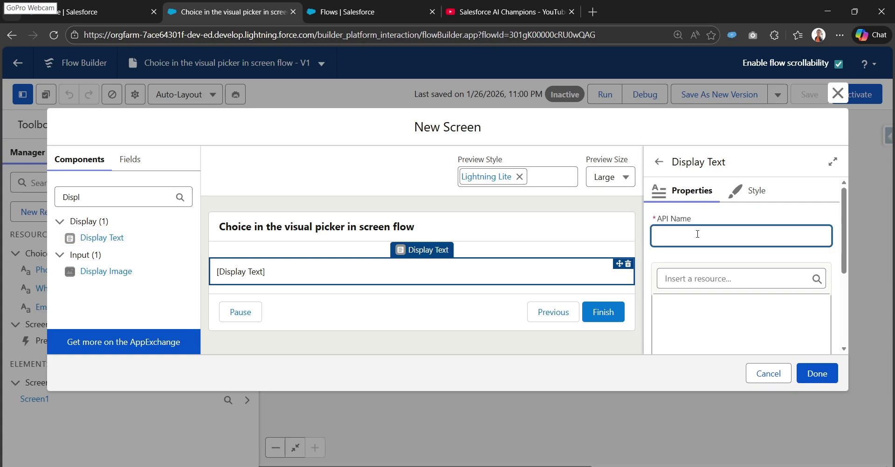
text(SelectedTyp)
- Insert the selectedChoiceLabels output of the Preferred_Ways_of_Communications Visual Picker into the Display Text content
click(737, 279)
scroll(739, 289, down, 5)
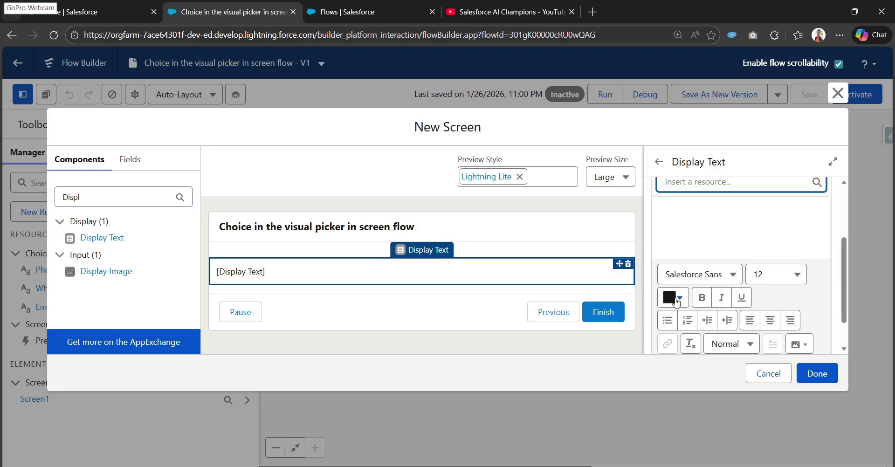
scroll(736, 253, up, 2)
scroll(721, 233, up, 1)
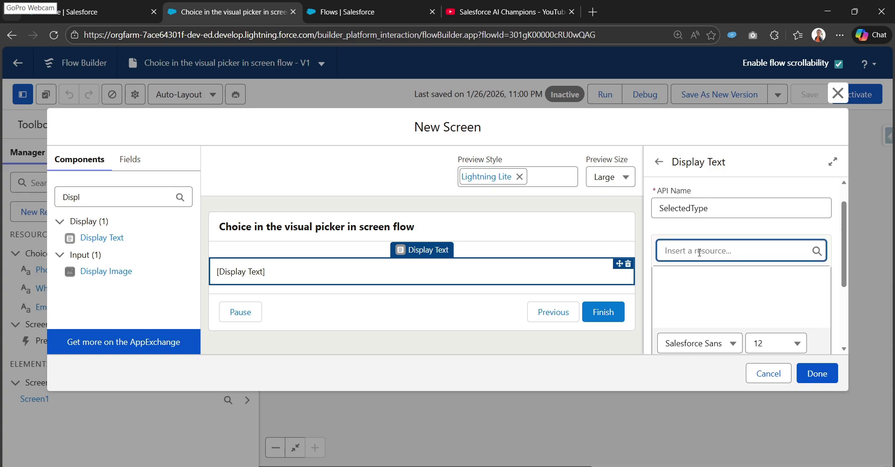
click(707, 252)
scroll(739, 387, down, 2)
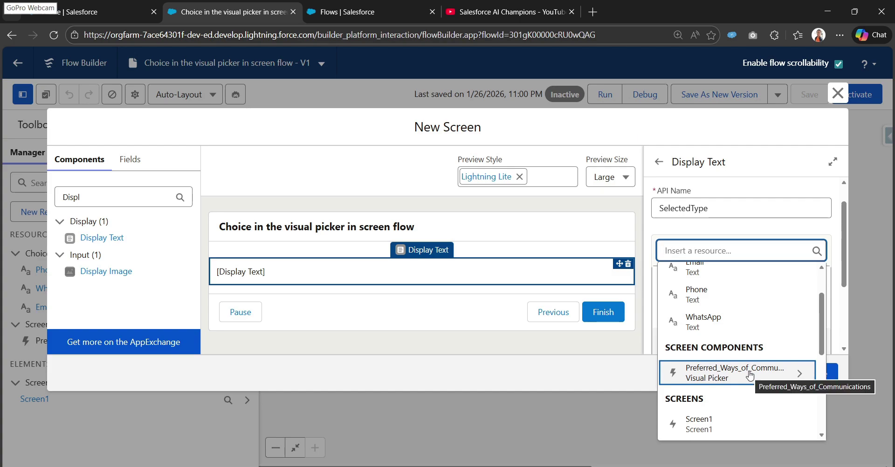
click(751, 375)
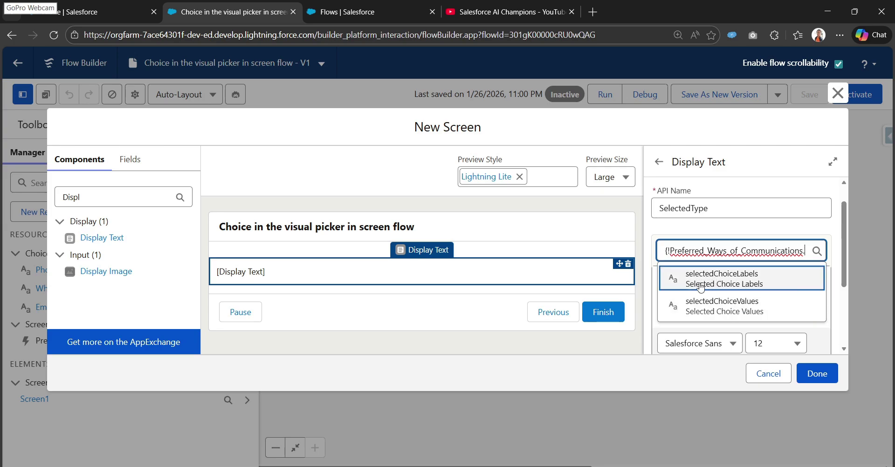
click(726, 279)
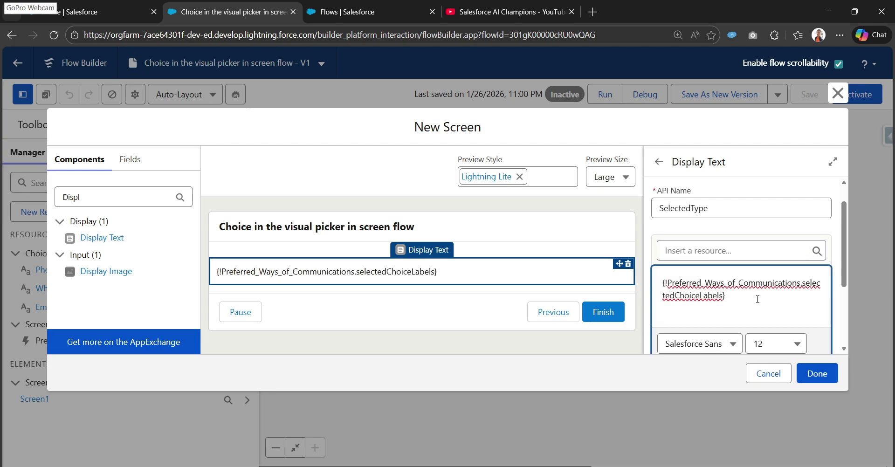
- Set the font size of the entire Display Text content to 20
key(ctrl+a)
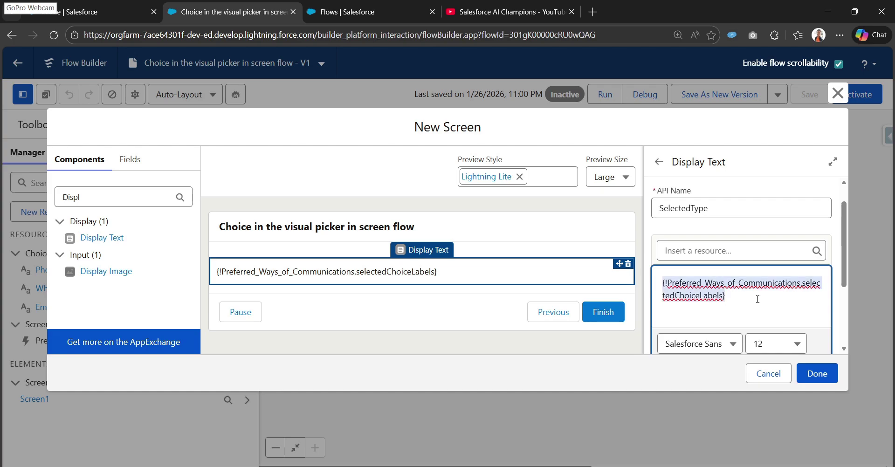
scroll(757, 299, down, 2)
scroll(764, 299, up, 1)
click(774, 298)
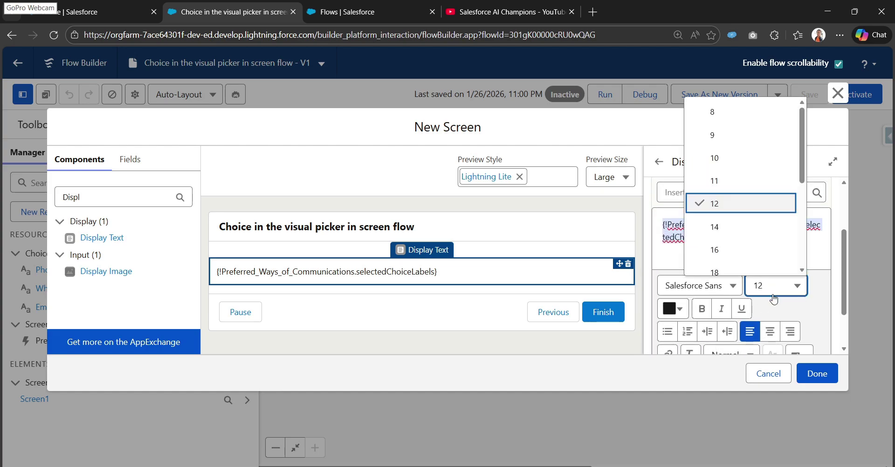
scroll(769, 251, down, 1)
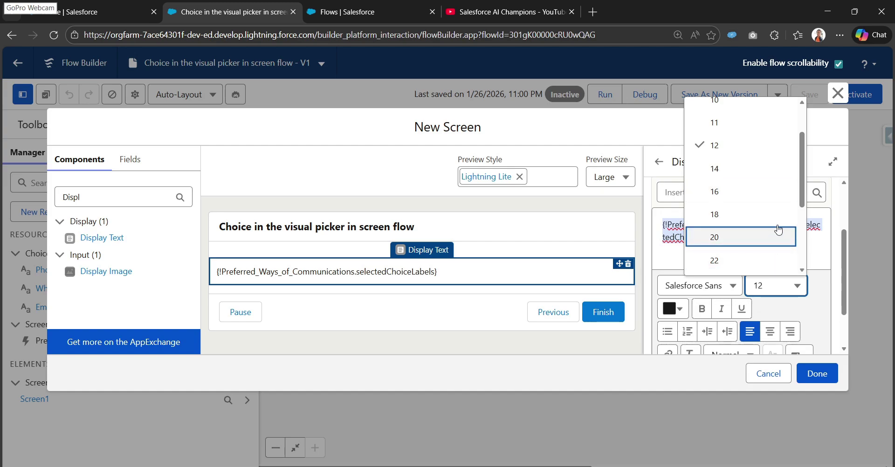
click(778, 229)
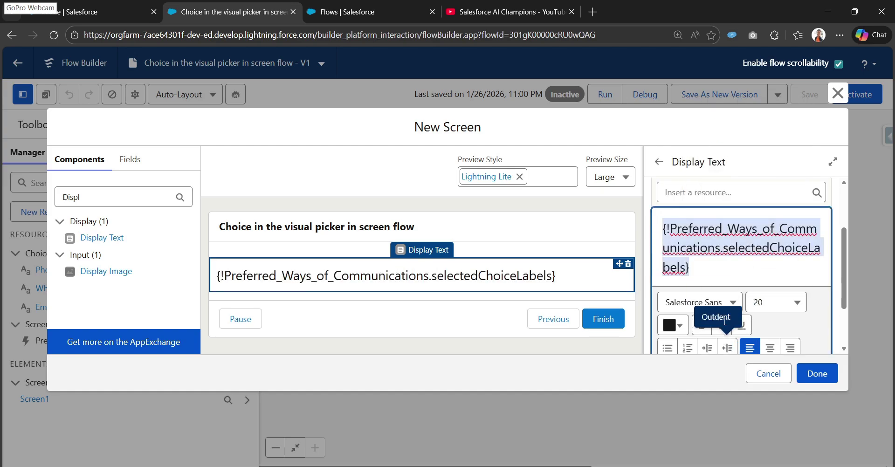
- Italicize the Display Text content and add the line "Selected Preferred Communication Type:" above the selectedChoiceLabels resource
click(722, 325)
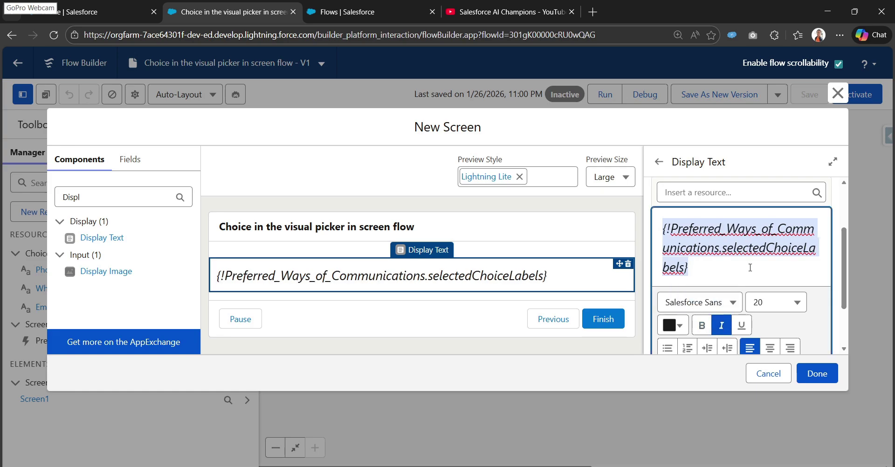
scroll(661, 280, up, 2)
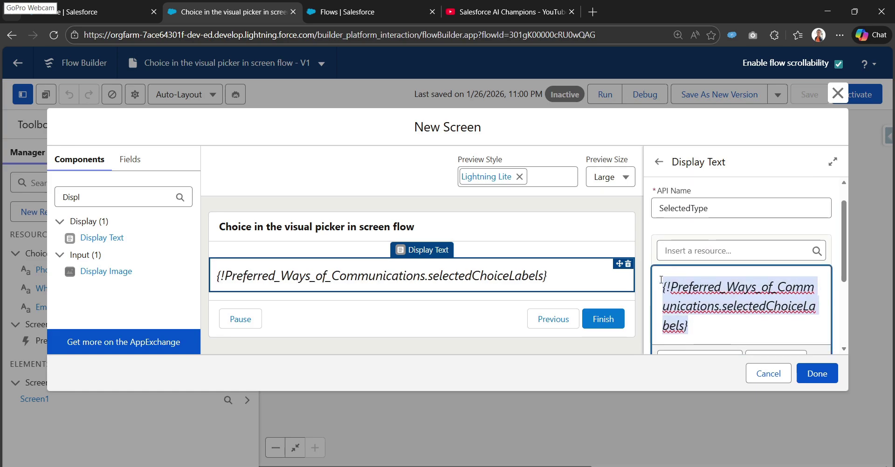
click(662, 286)
key(Return)
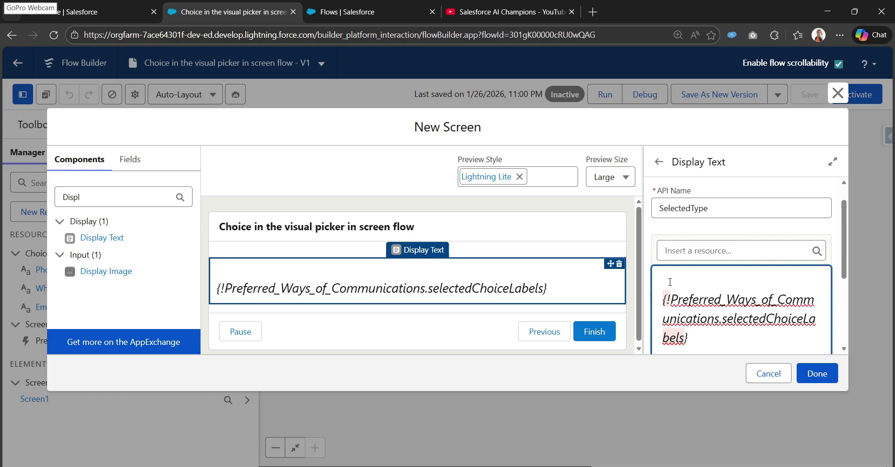
text(Preferred)
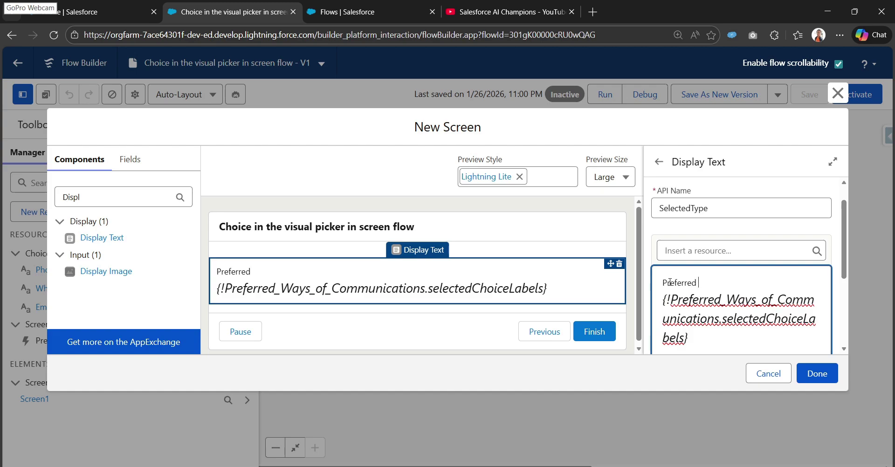
text( Communi)
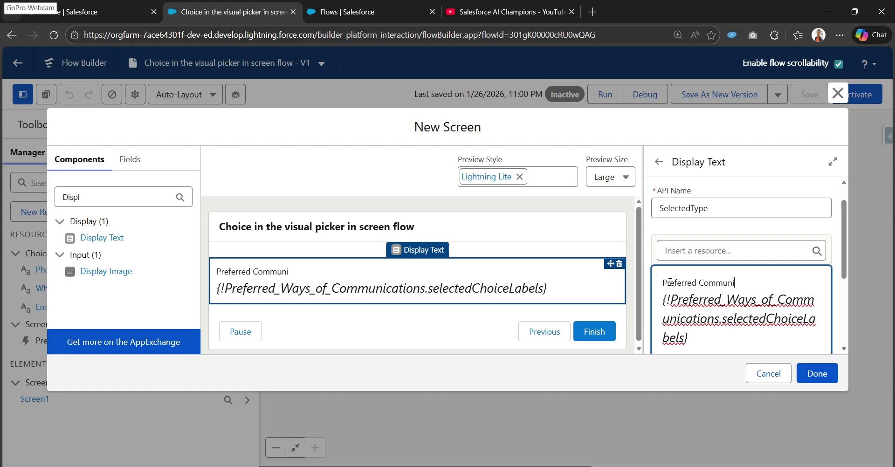
text(cation)
text(Selected)
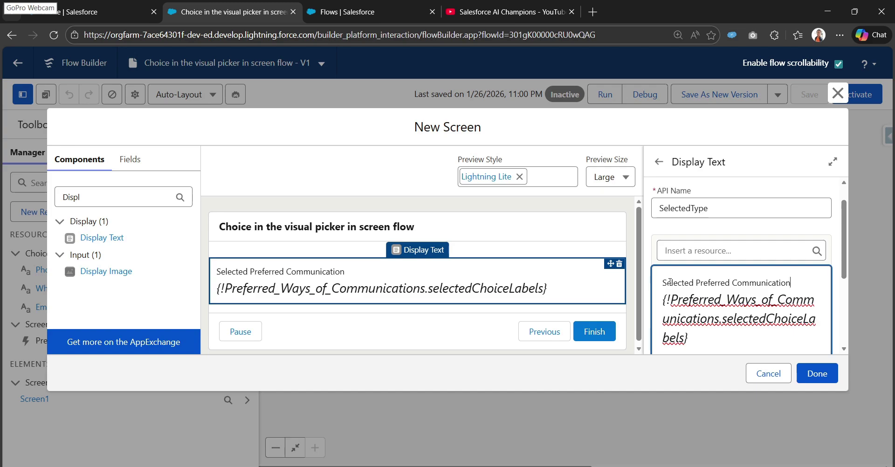
text(Type:)
- Format the whole Display Text content, including the new line, as italic at font size 20, and finish Screen2
key(ctrl+a)
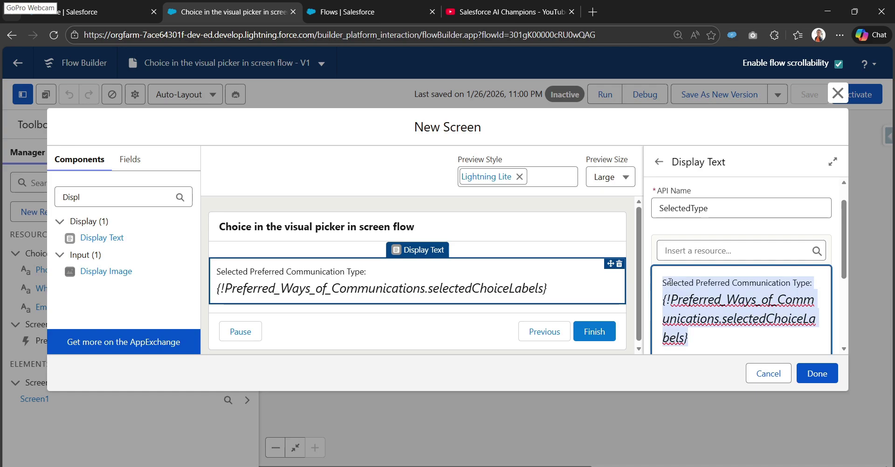
scroll(746, 303, down, 3)
click(796, 257)
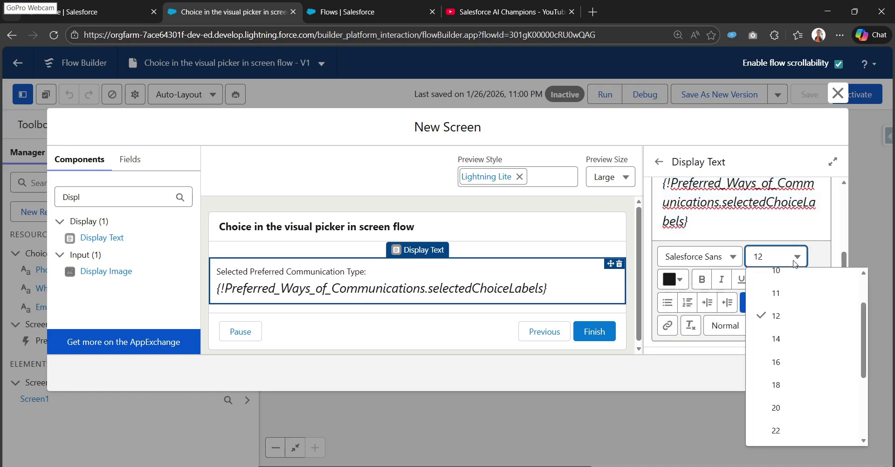
click(807, 407)
scroll(746, 317, down, 2)
scroll(746, 318, down, 1)
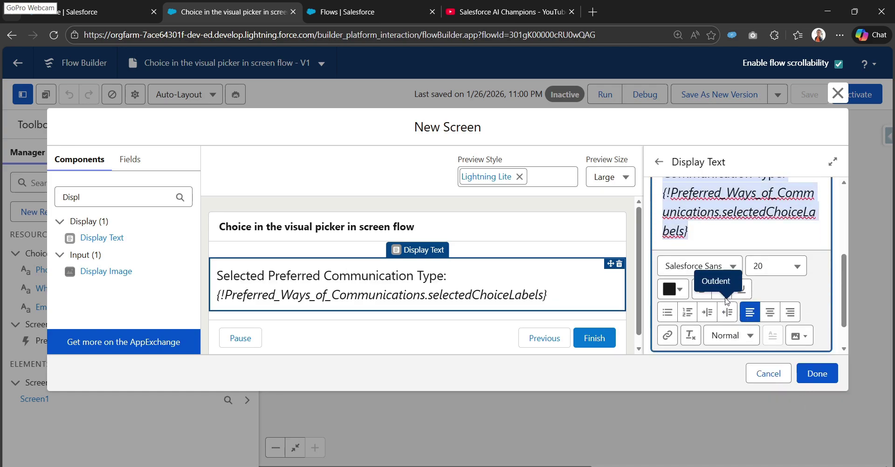
click(723, 290)
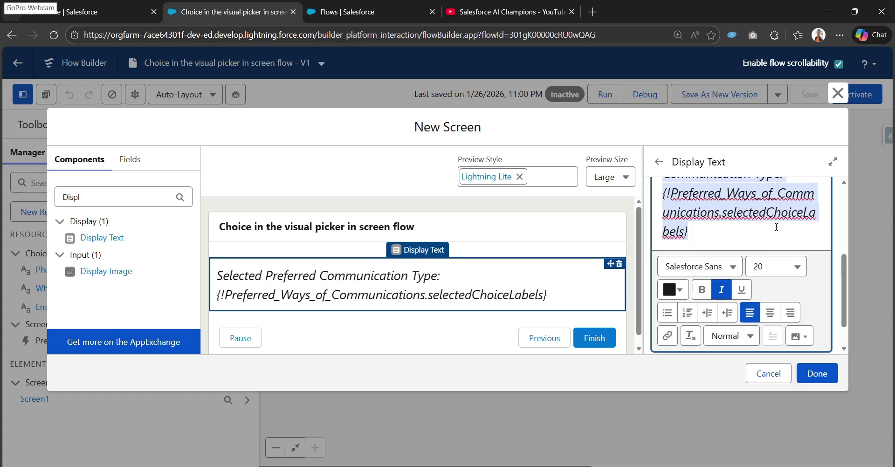
scroll(746, 243, up, 2)
click(833, 378)
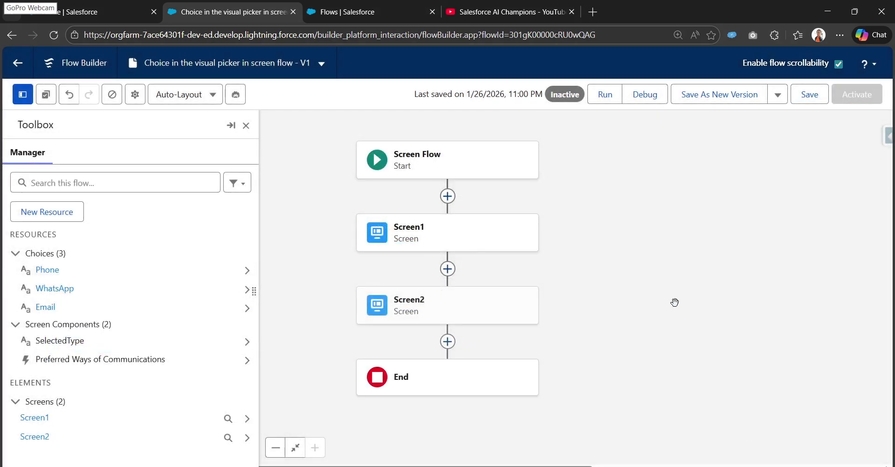
- Save the flow and start a debug run with the default options
click(818, 99)
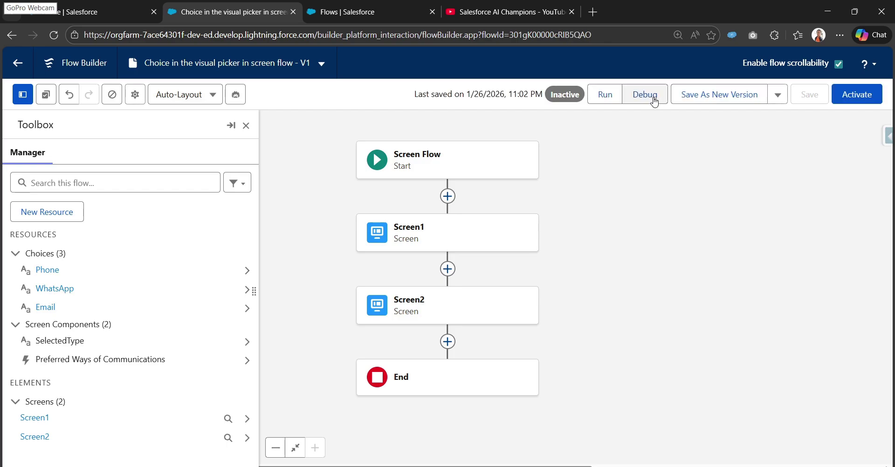
click(654, 97)
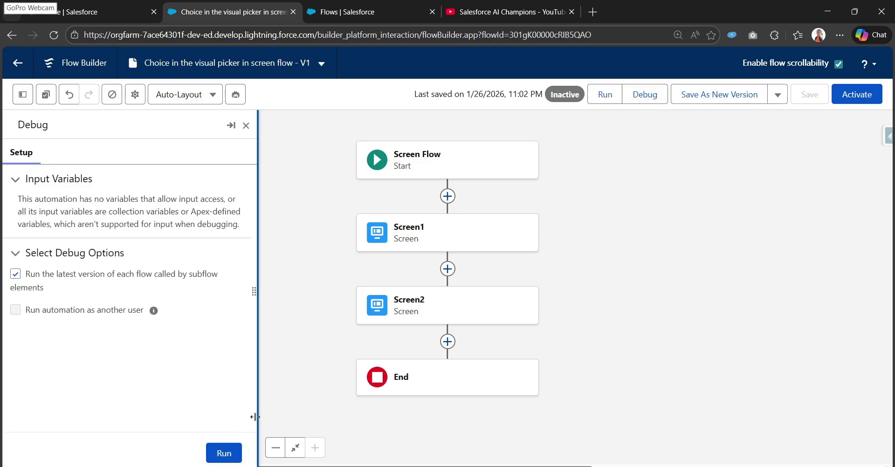
click(215, 456)
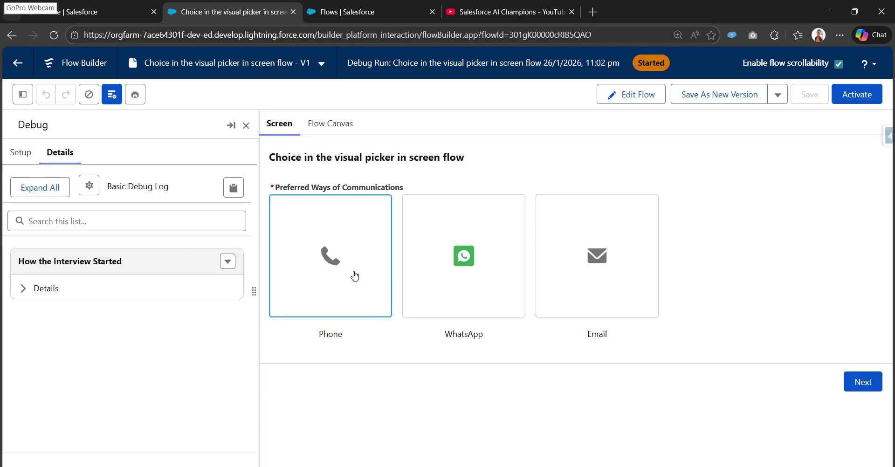
- Try multiple selection in the running picker by selecting Email, WhatsApp and Phone, and clear all choices again
click(624, 277)
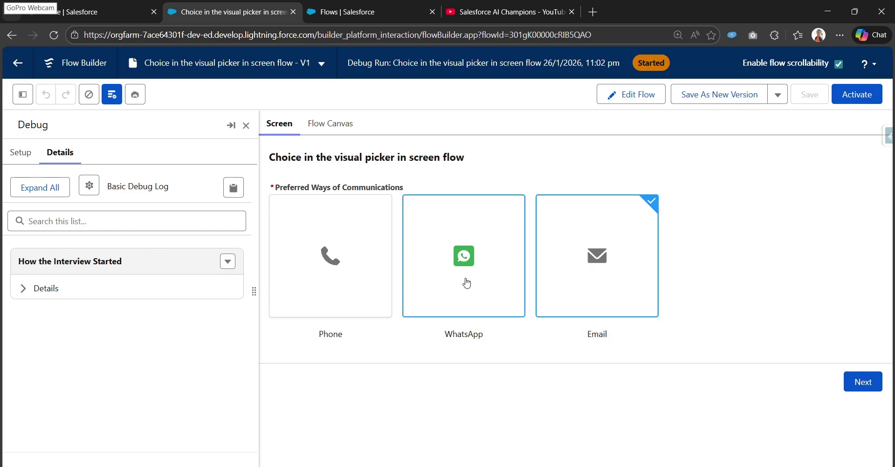
click(470, 284)
click(301, 267)
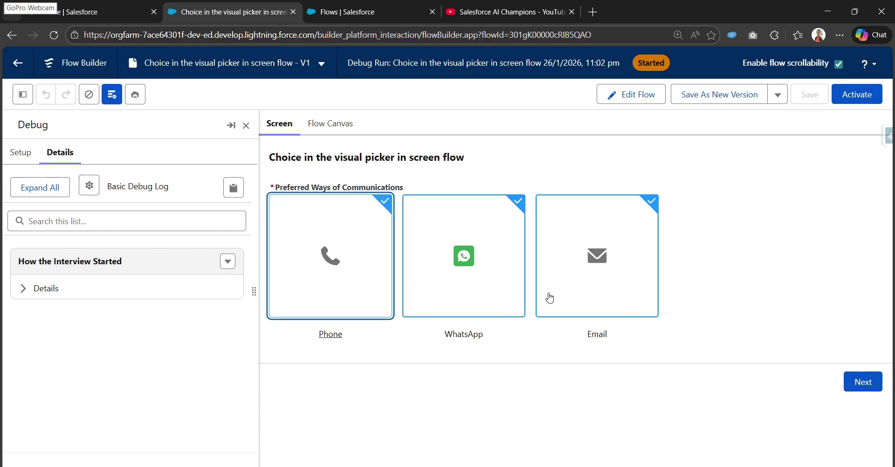
click(551, 293)
click(517, 283)
click(346, 289)
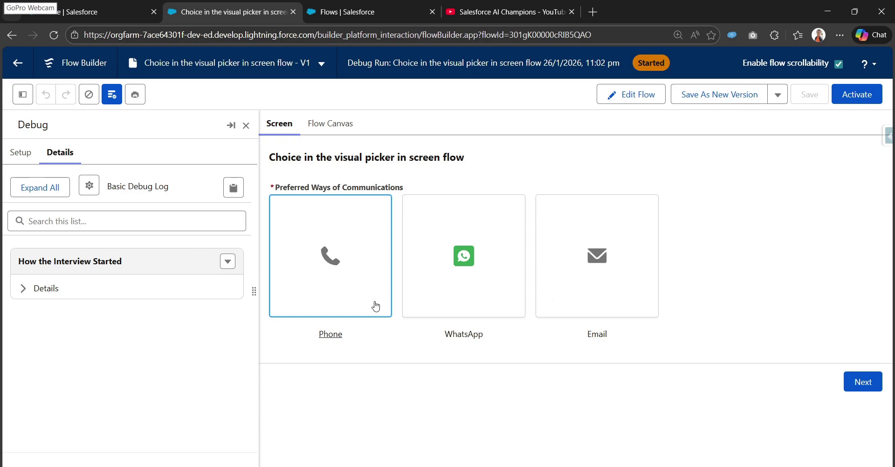
click(348, 269)
click(347, 282)
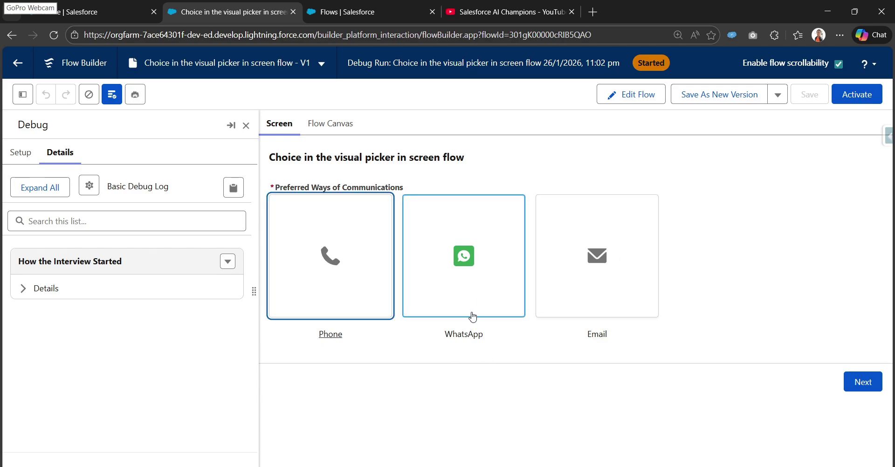
- Choose Phone and WhatsApp in the picker, advance to the second screen, and check the displayed communication types
click(343, 277)
click(464, 278)
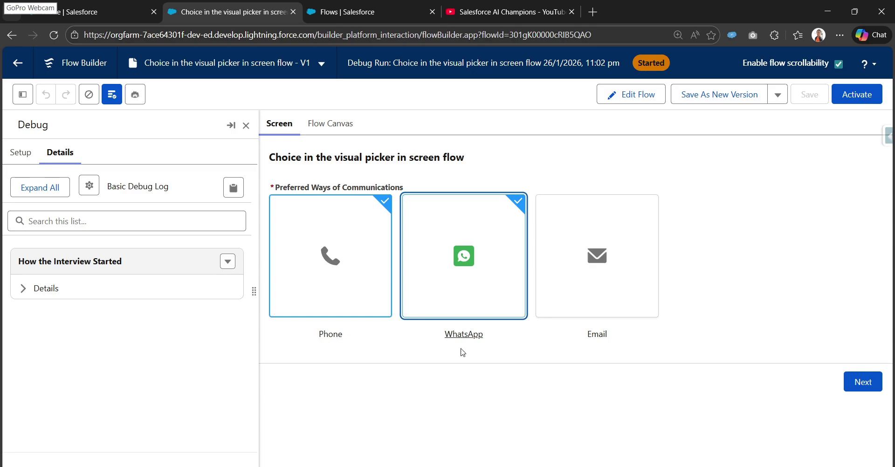
click(856, 382)
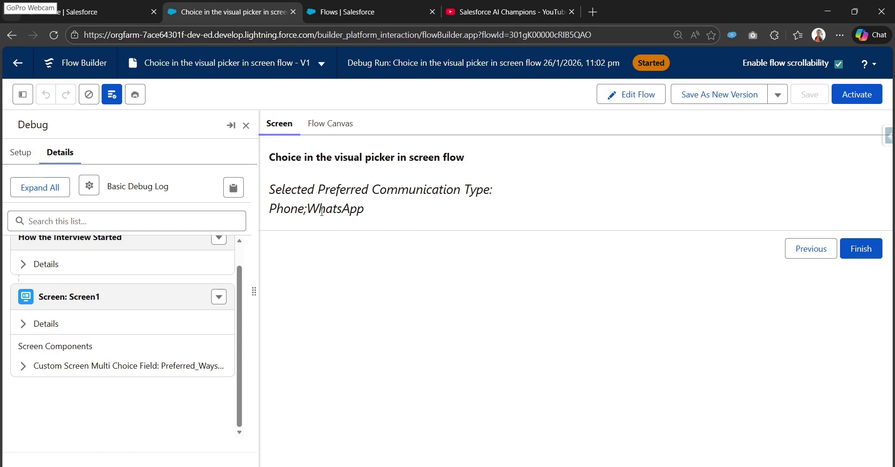
drag(273, 189, 484, 196)
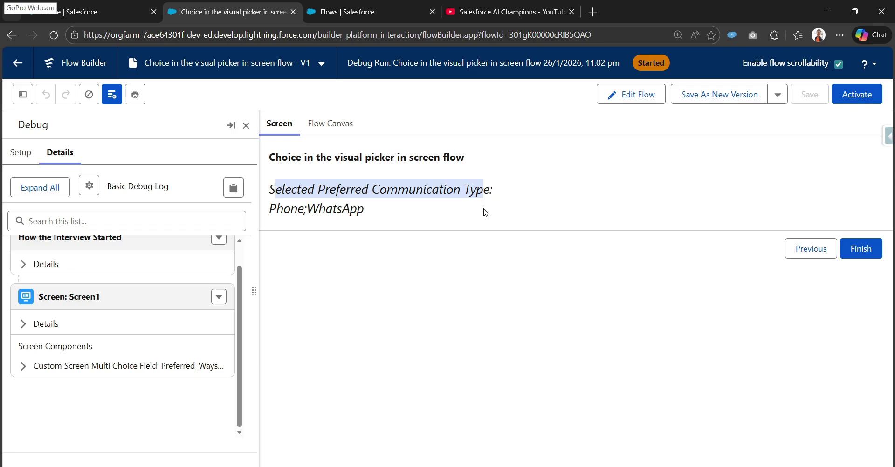
click(485, 212)
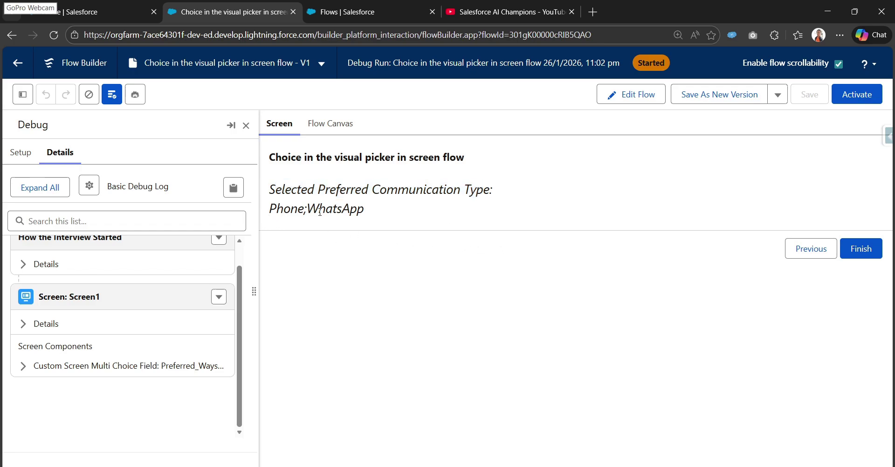
- Return to the first screen, add Email to the selection, advance again, and check the displayed choices
click(798, 250)
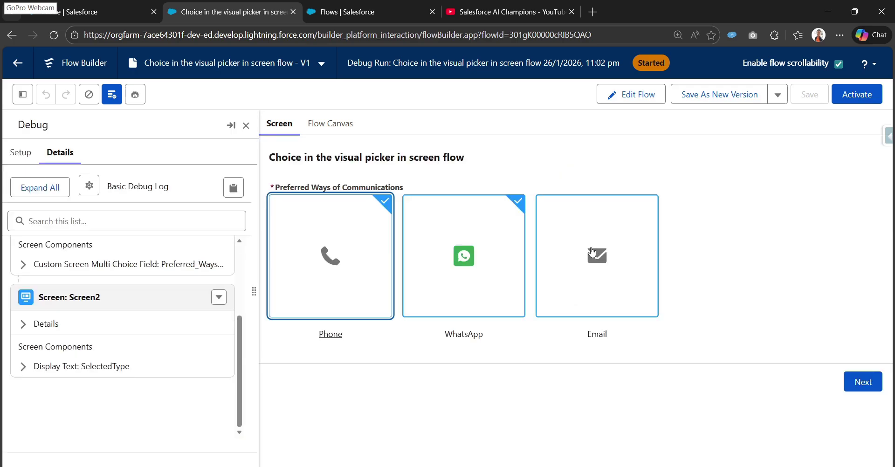
click(597, 254)
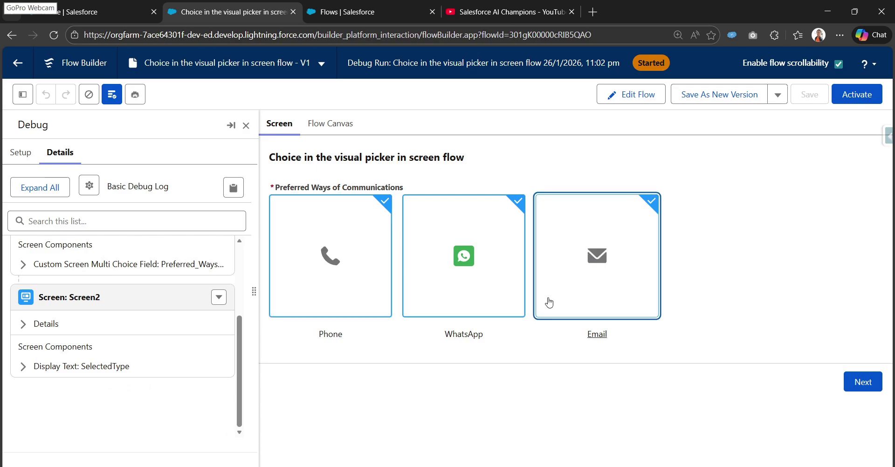
click(865, 385)
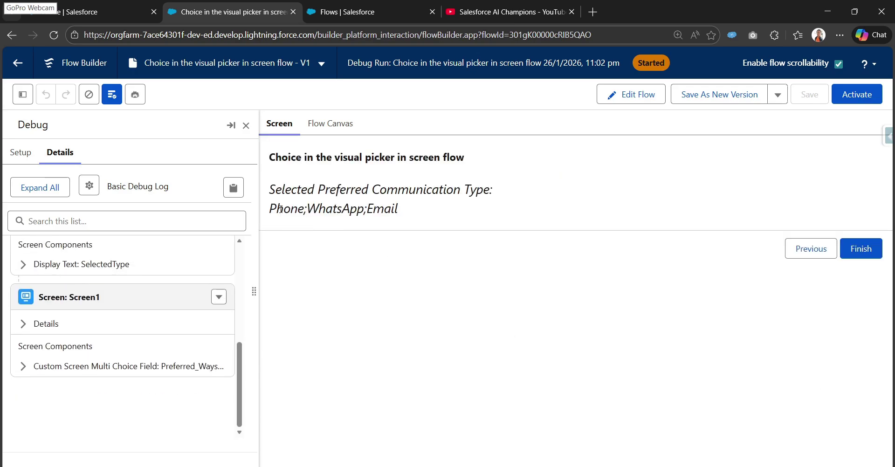
drag(272, 208, 401, 217)
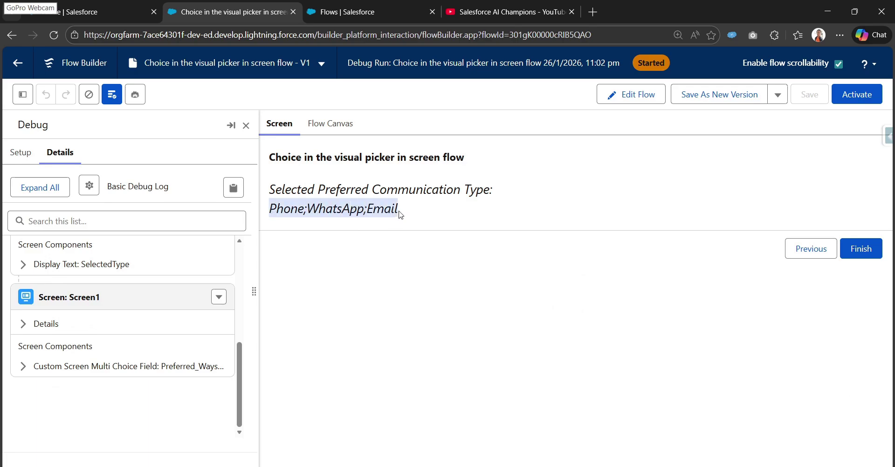
click(405, 215)
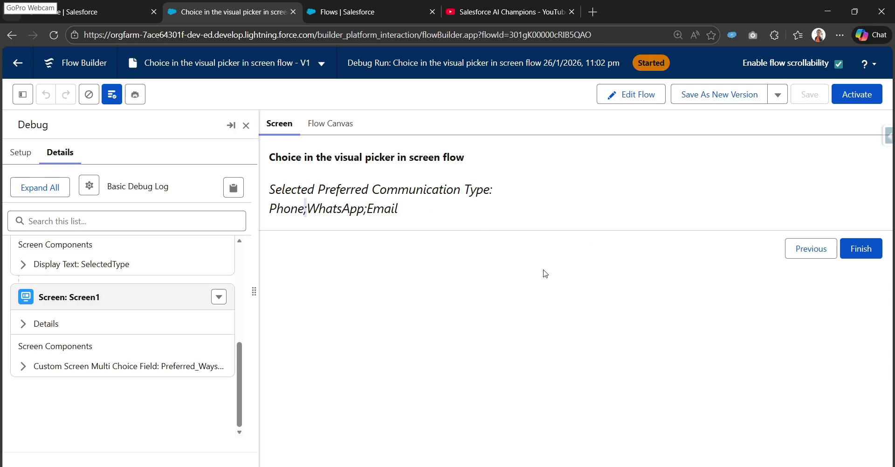
- Return from the debug run to flow editing and look through Screen1 without changing it
click(645, 99)
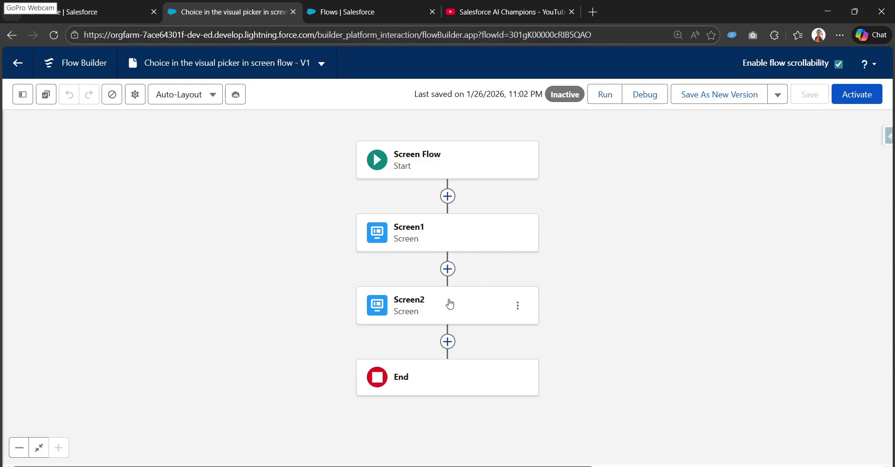
click(455, 240)
scroll(466, 279, down, 5)
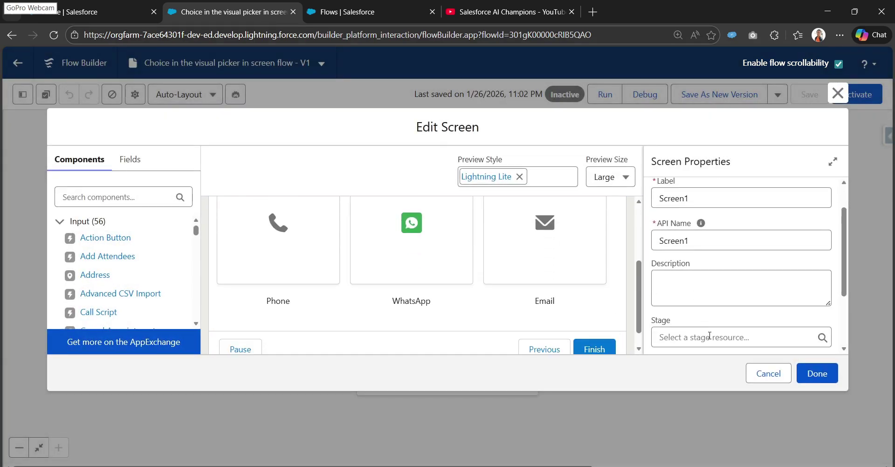
scroll(709, 336, down, 1)
click(768, 373)
- Show the Toolbox again, reopen Screen1, and examine the Preferred Ways of Communications Visual Picker's size and multiple-selection settings
click(22, 94)
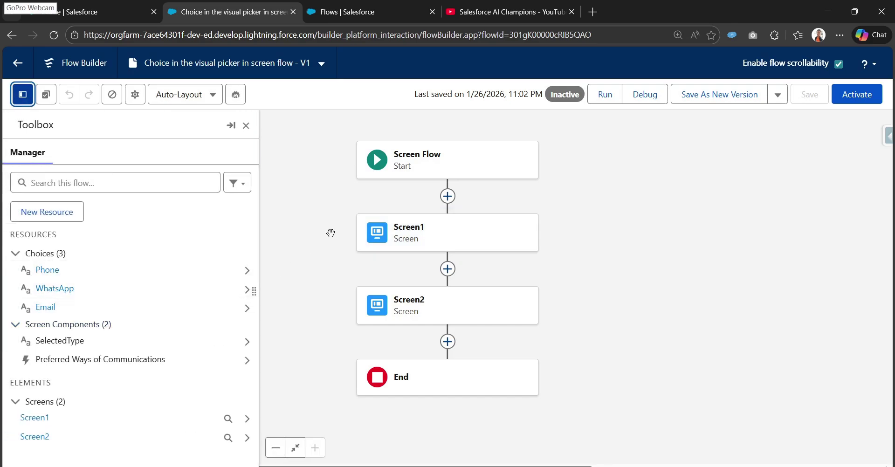
click(405, 240)
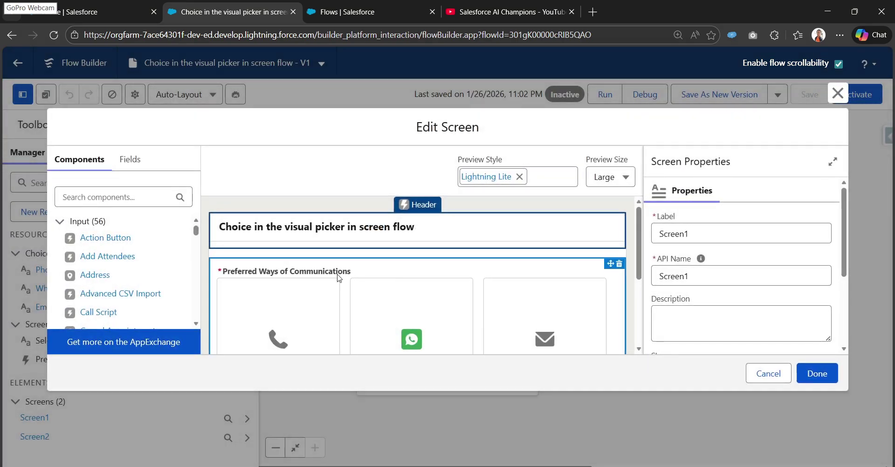
scroll(327, 285, down, 3)
click(138, 200)
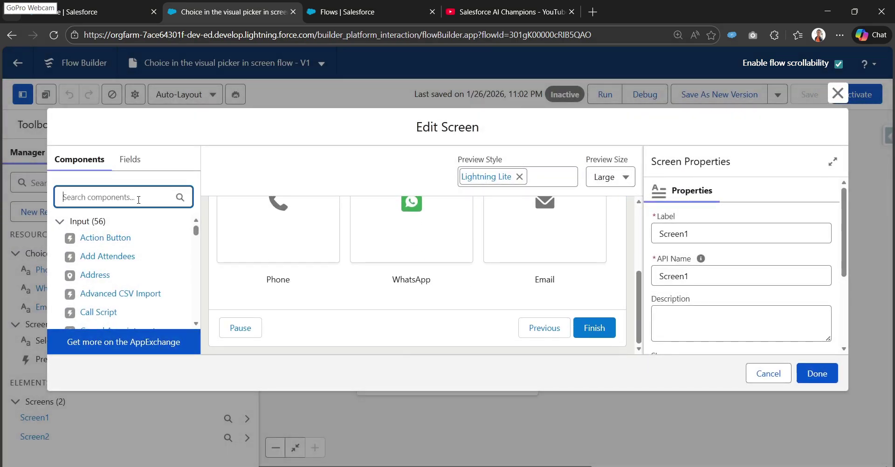
scroll(300, 234, up, 3)
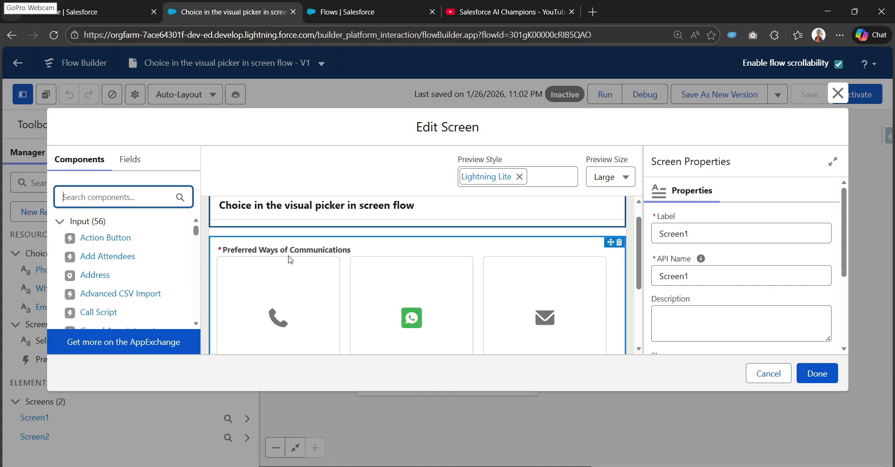
click(351, 252)
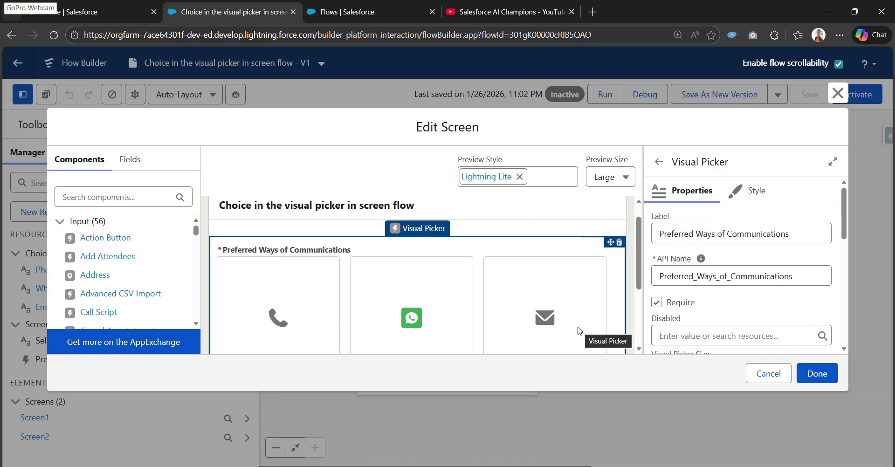
scroll(755, 312, down, 3)
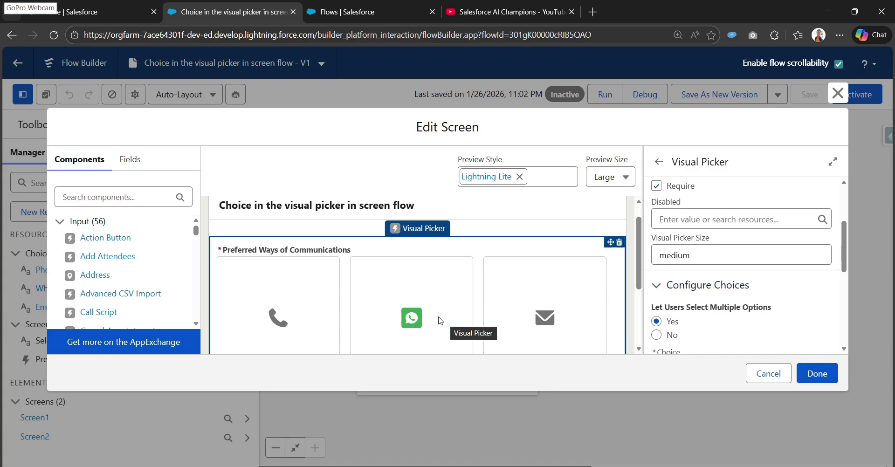
- Add a Picklist component below the Visual Picker on Screen1, labelled Picklist Choices with the API name Picklist_Choices
click(106, 199)
text(pick)
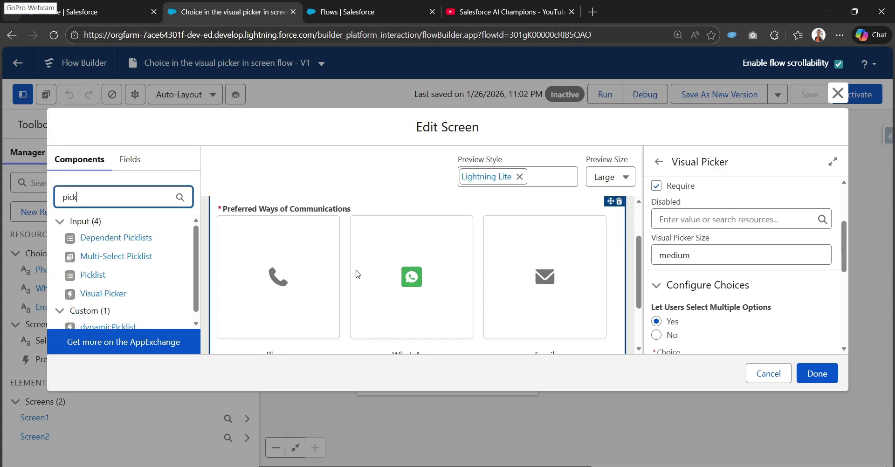
scroll(359, 280, down, 3)
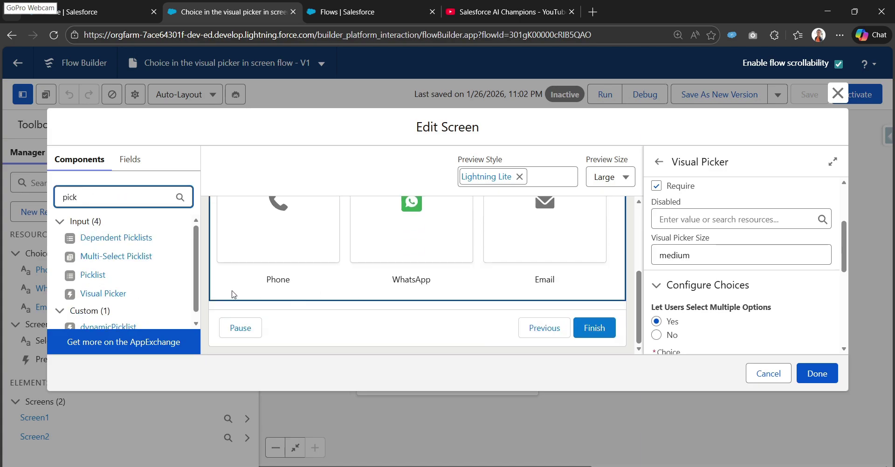
drag(77, 279, 260, 309)
click(685, 230)
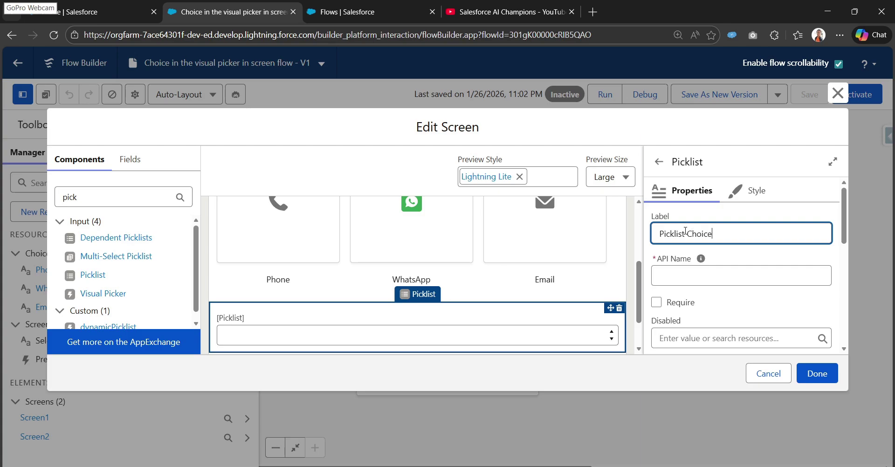
key(Tab)
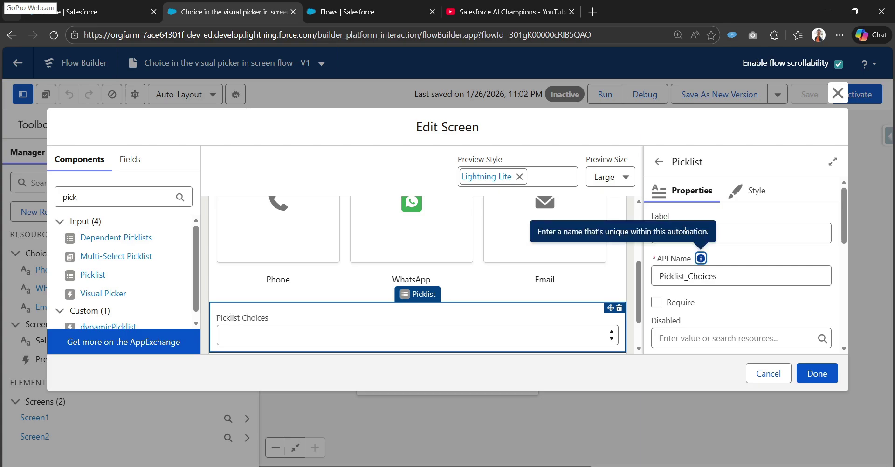
- Try Radio Buttons as the component type for Picklist Choices, and switch it back to Picklist
scroll(661, 251, down, 1)
scroll(656, 246, down, 5)
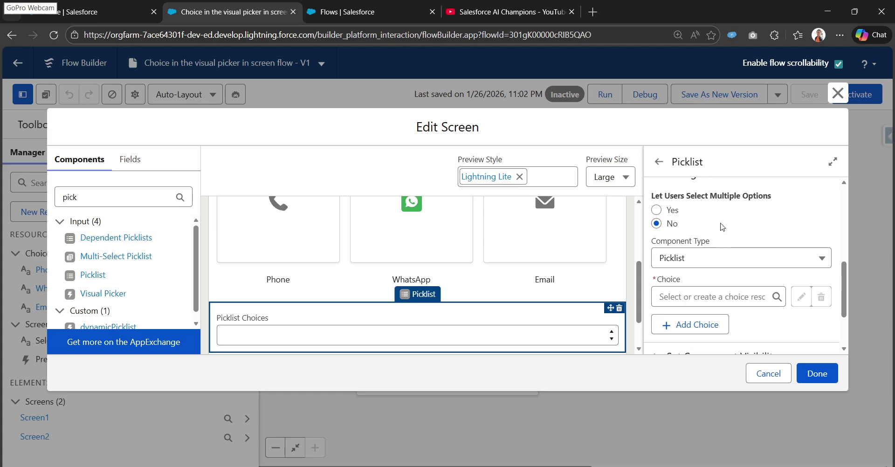
click(686, 263)
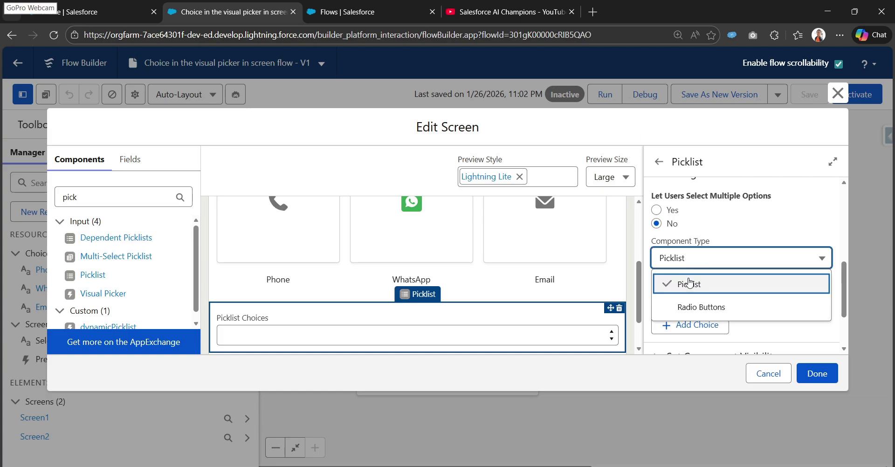
click(701, 306)
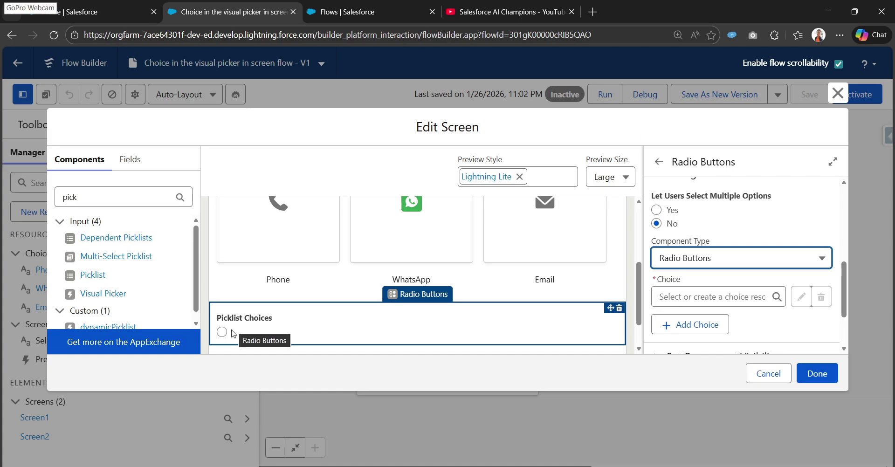
click(684, 257)
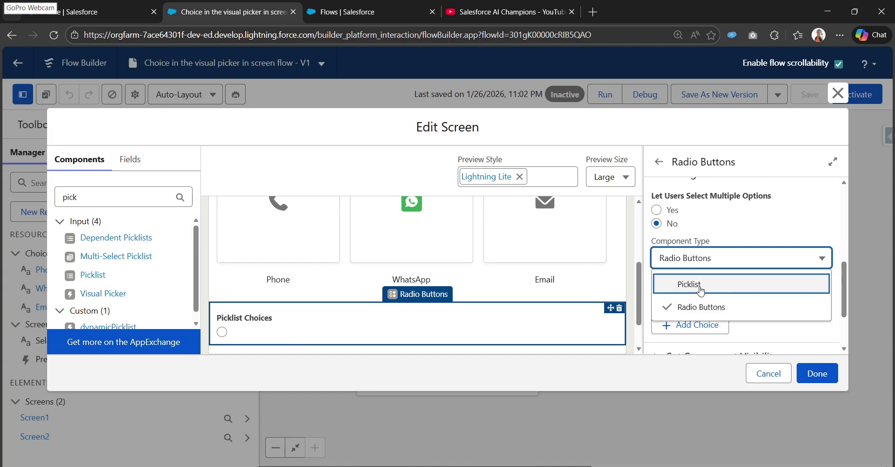
click(689, 285)
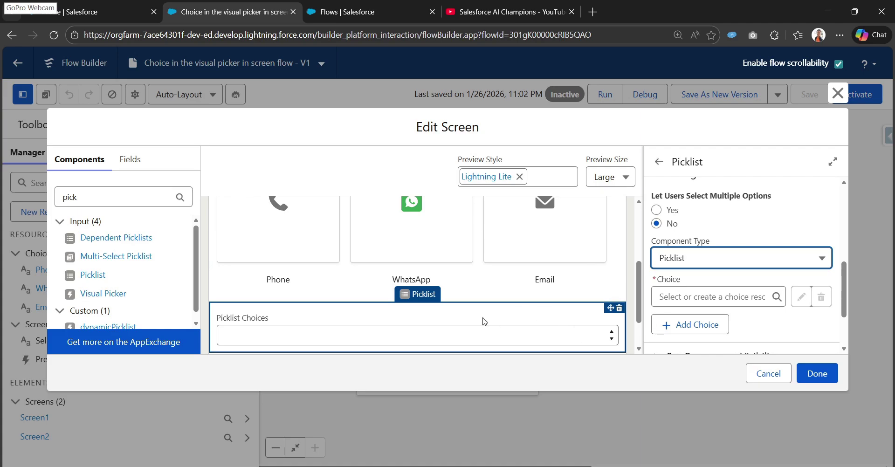
- Assign the Email and Phone choice resources to the Picklist Choices component and finish editing Screen1
scroll(485, 321, down, 1)
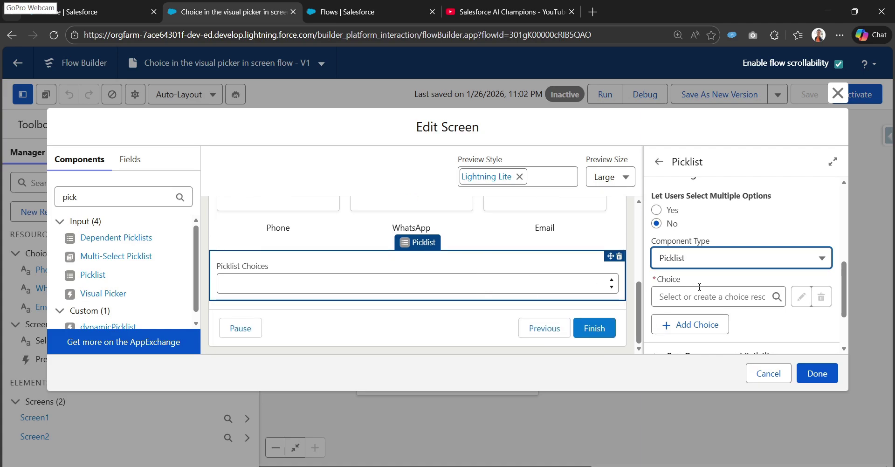
click(685, 297)
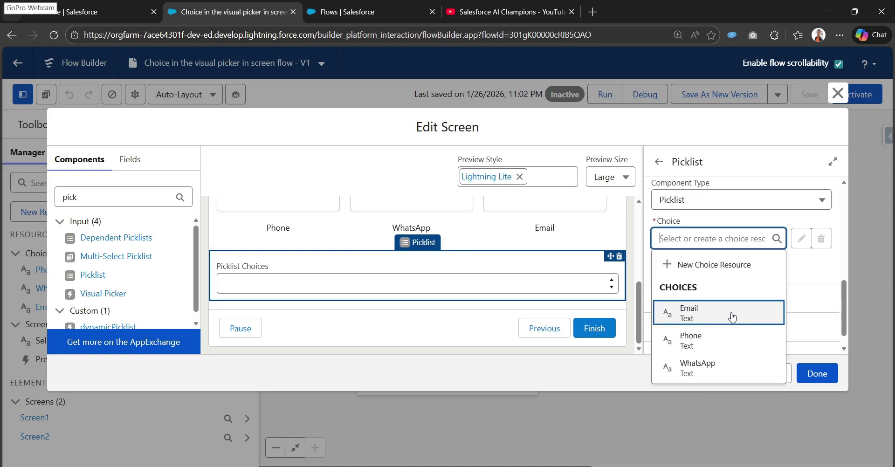
click(733, 317)
click(697, 268)
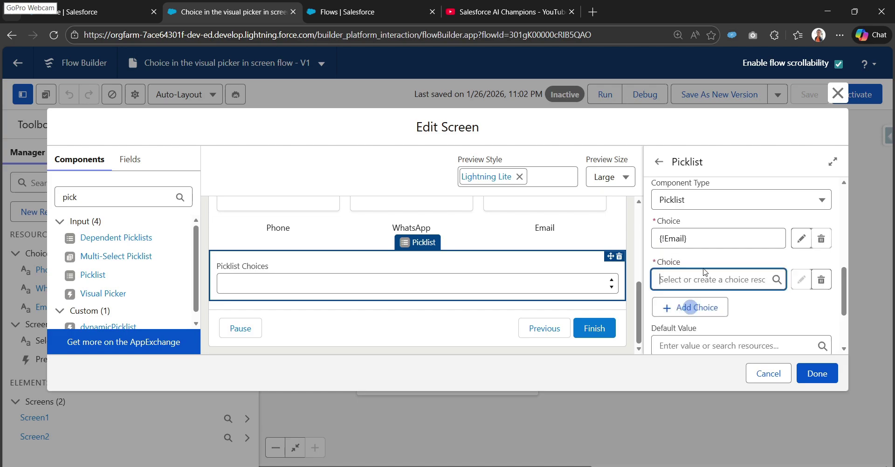
click(707, 281)
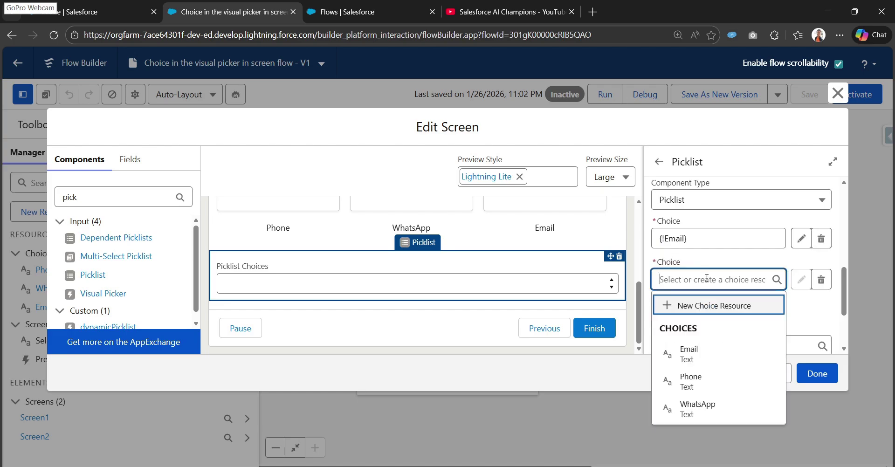
click(713, 381)
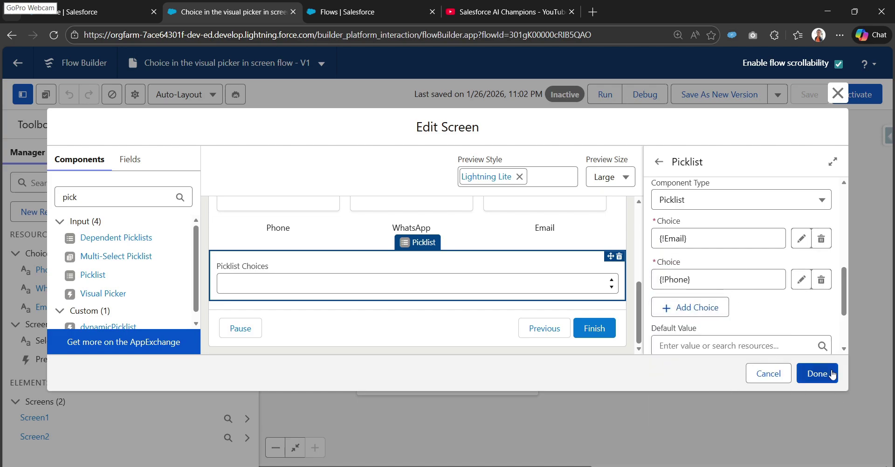
scroll(743, 333, down, 4)
scroll(743, 336, up, 5)
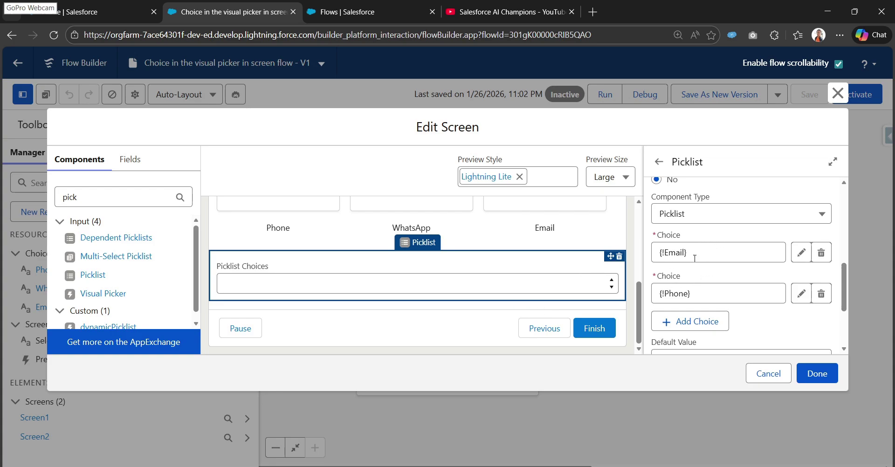
click(816, 378)
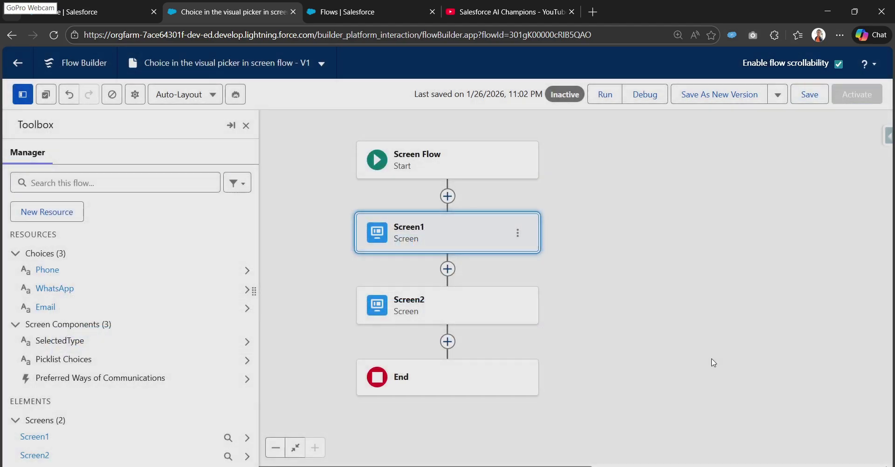
- Add a Display Text component below the existing text on Screen2 with the API name picklist_Selected
click(442, 303)
scroll(468, 282, down, 1)
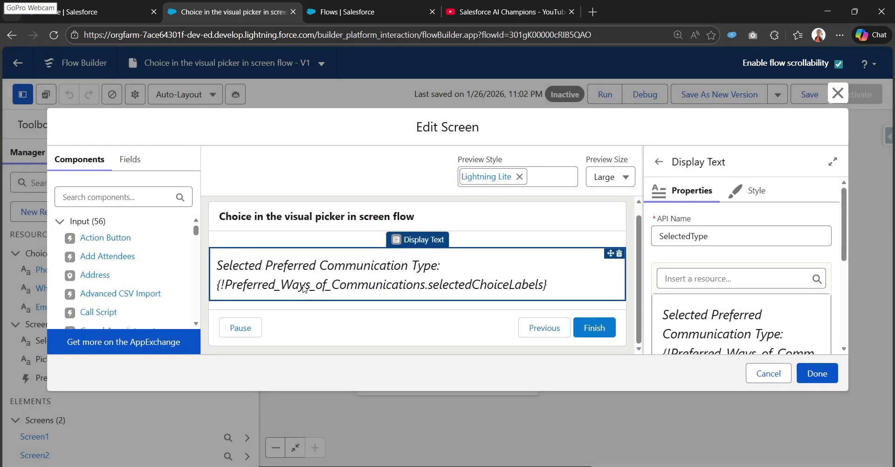
click(100, 192)
text(displ)
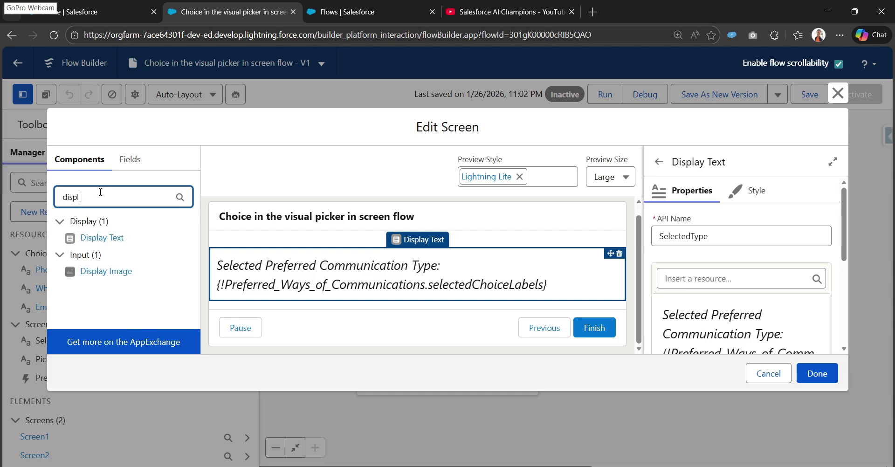
drag(105, 240, 259, 301)
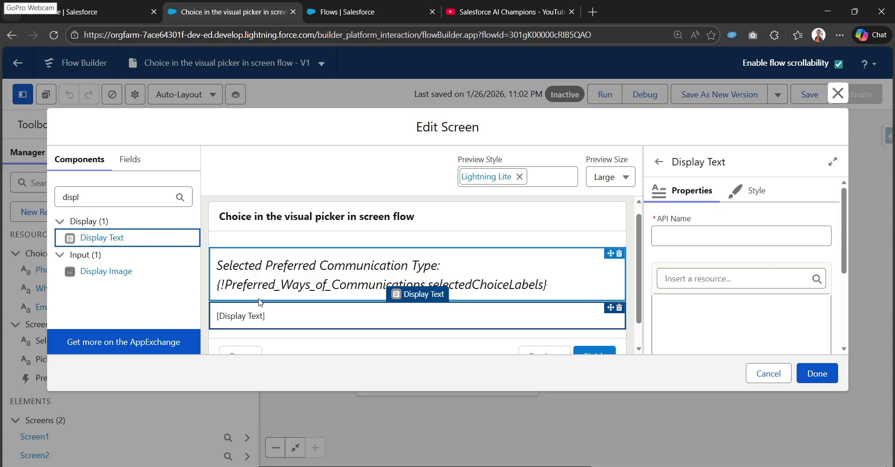
click(694, 240)
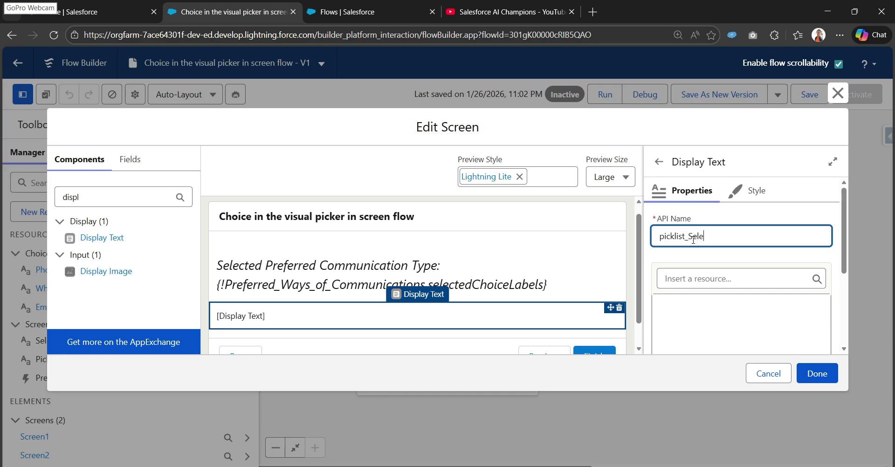
scroll(707, 273, down, 2)
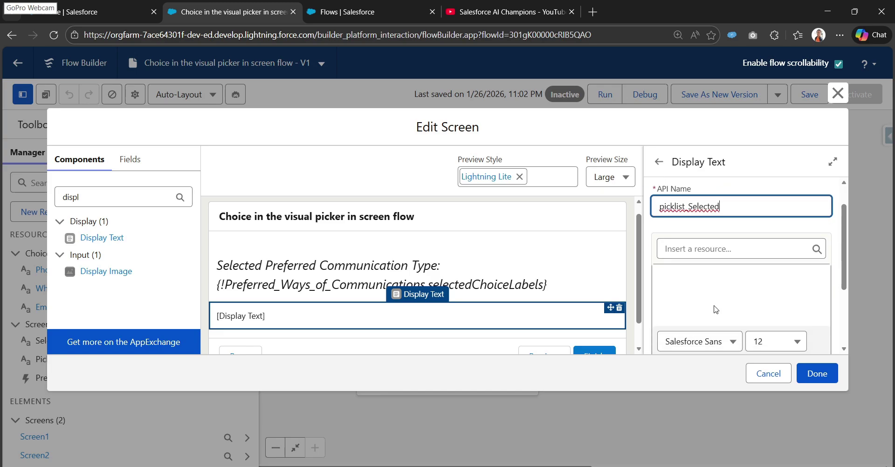
- Insert the Picklist_Choices resource into the new display text, with the heading "Picklist Choices:" on the line above it
click(707, 220)
scroll(739, 326, down, 2)
scroll(739, 335, down, 2)
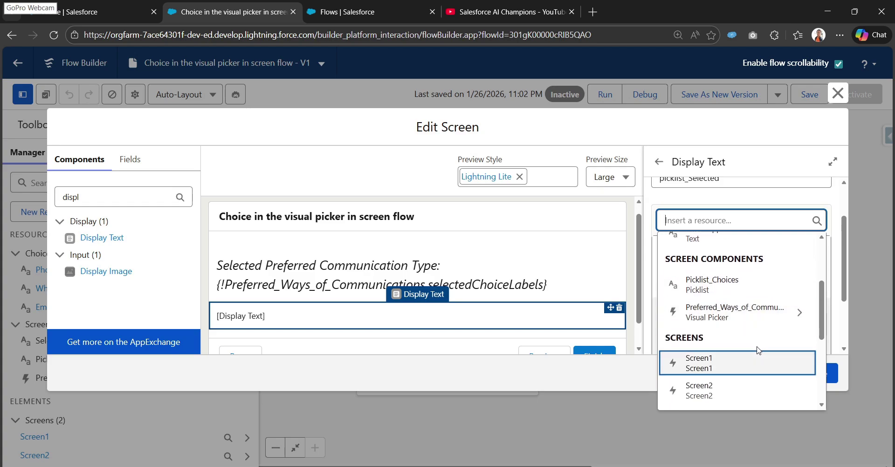
click(731, 289)
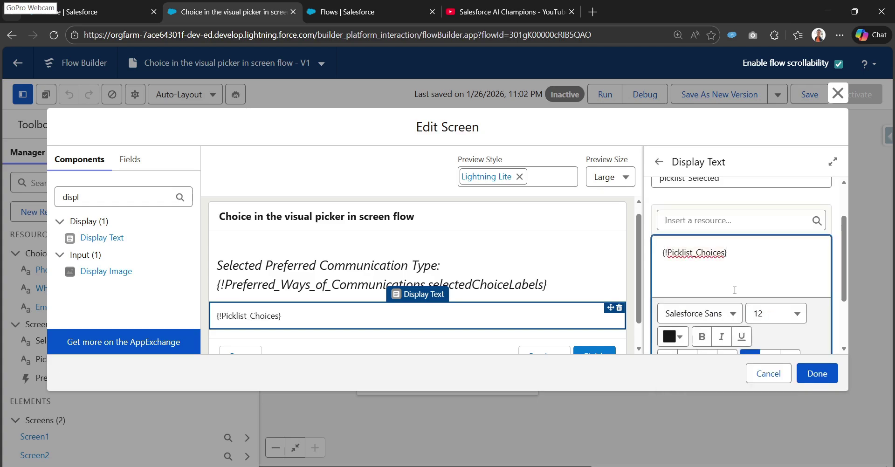
key(Return)
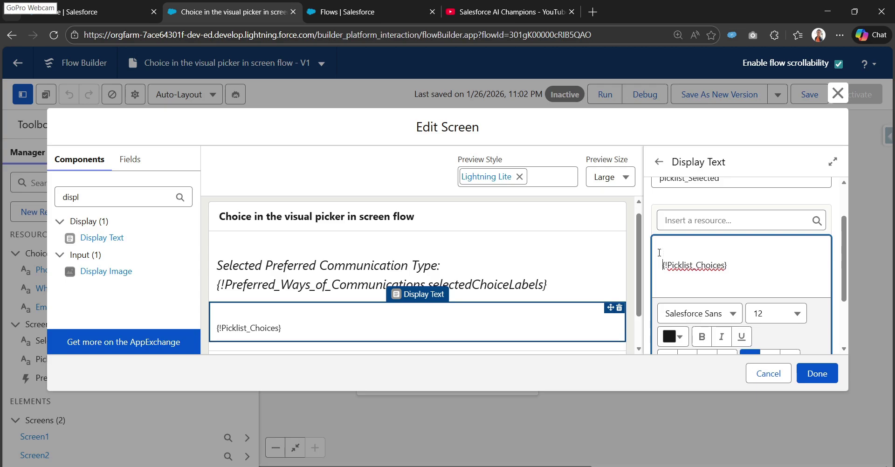
text(Picklist CHoices:)
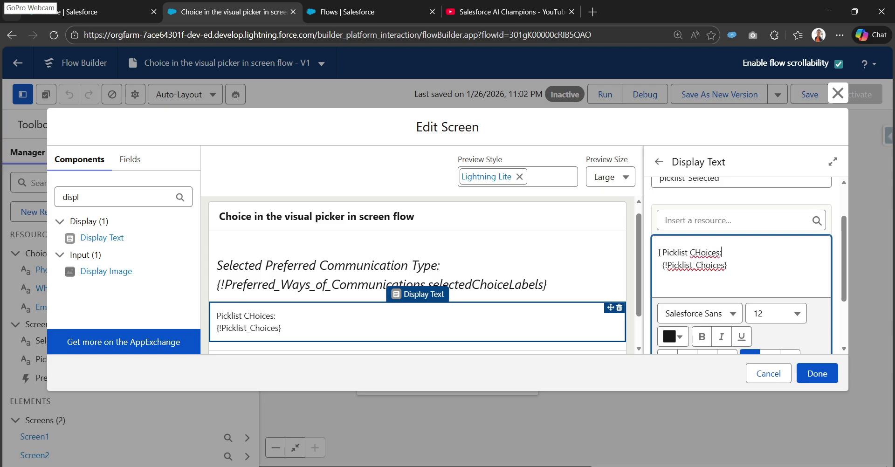
double_click(705, 254)
click(705, 253)
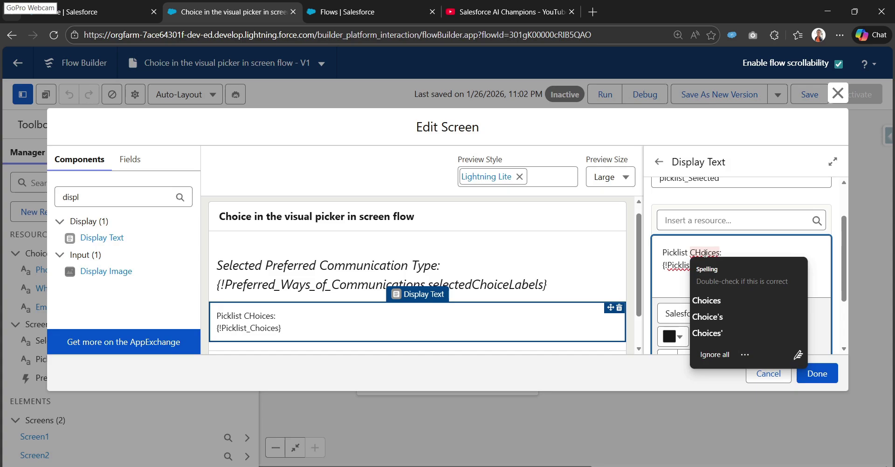
key(Left)
key(BackSpace)
text(h)
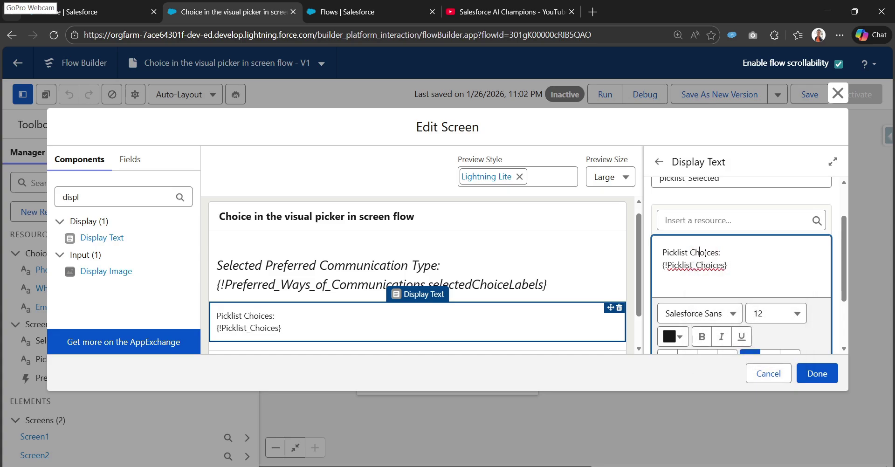
- Format all the text of picklist_Selected in size 18 italic and finish editing Screen2
key(ctrl+a)
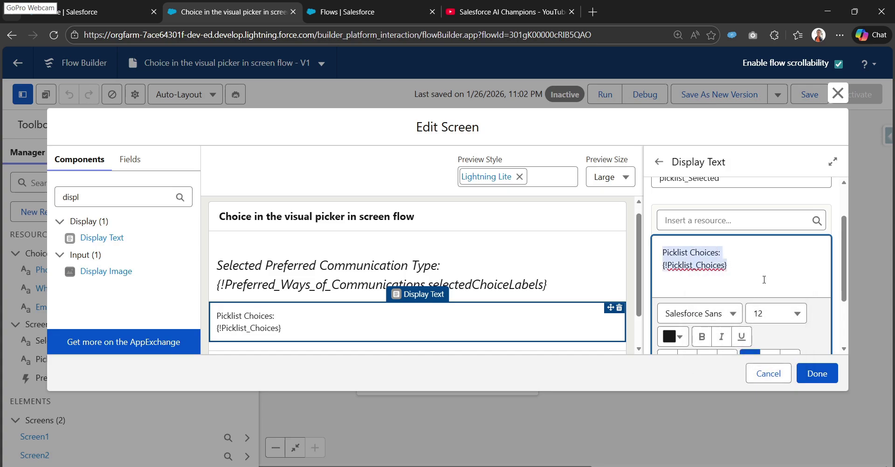
click(771, 311)
scroll(766, 256, down, 2)
click(765, 247)
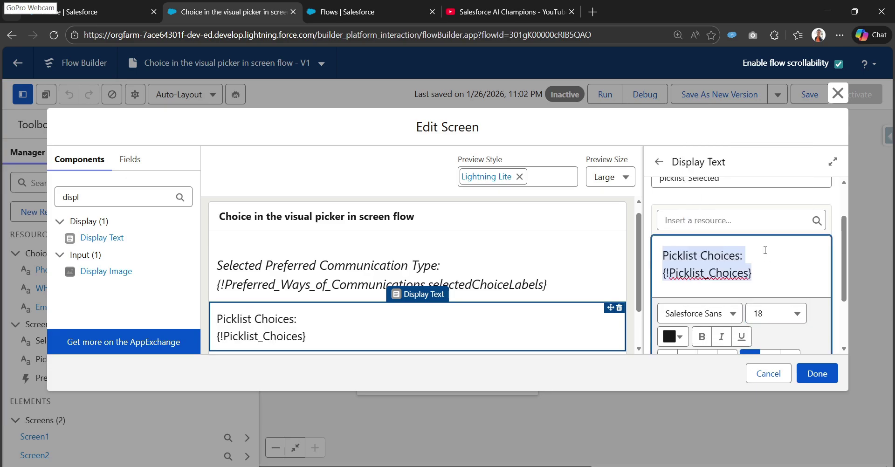
scroll(756, 296, down, 1)
click(722, 278)
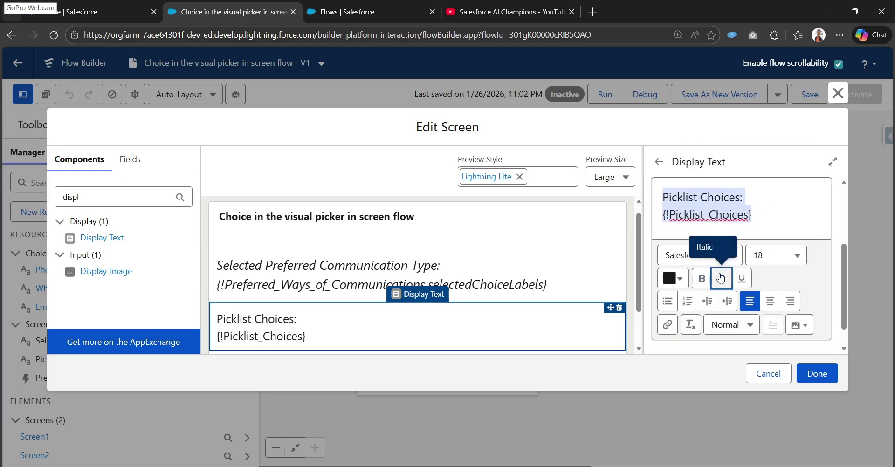
scroll(793, 299, down, 1)
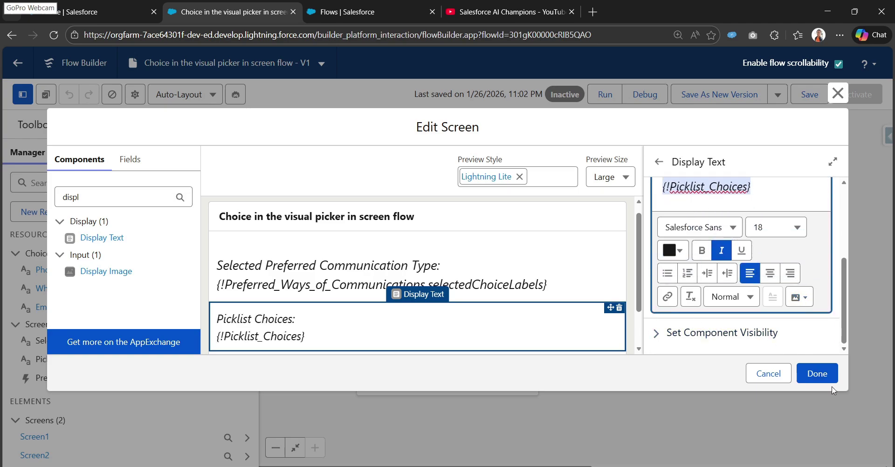
click(820, 373)
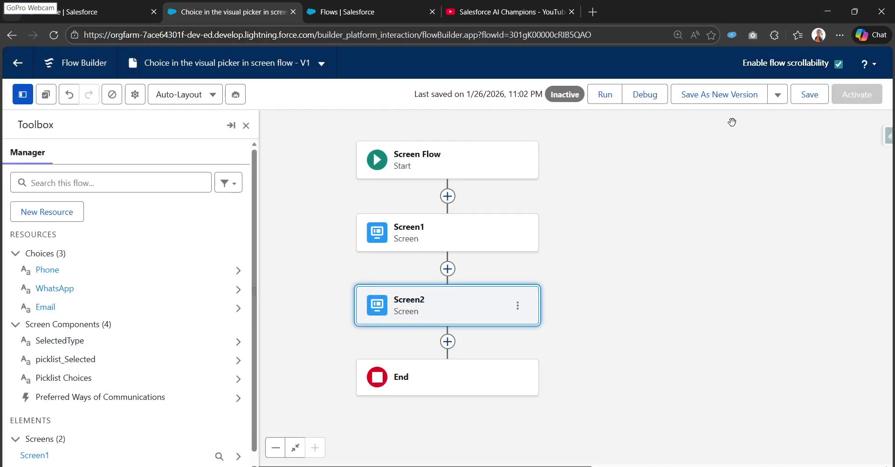
- Save the flow and start a new debug run
click(809, 94)
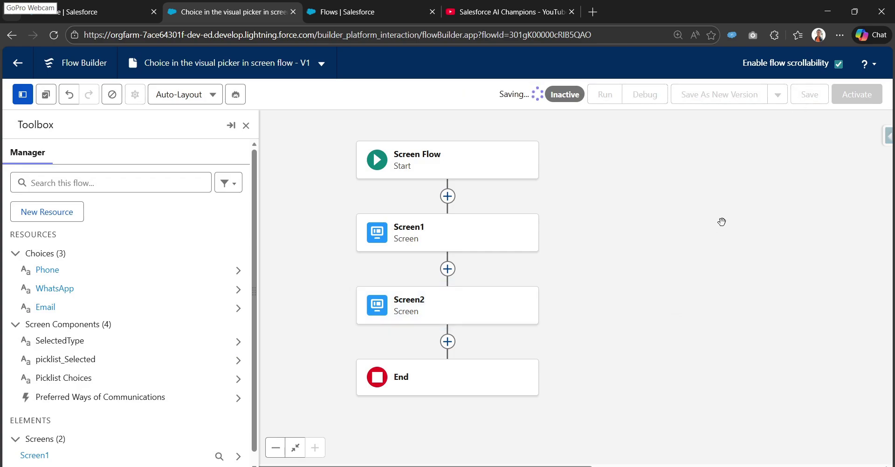
click(647, 95)
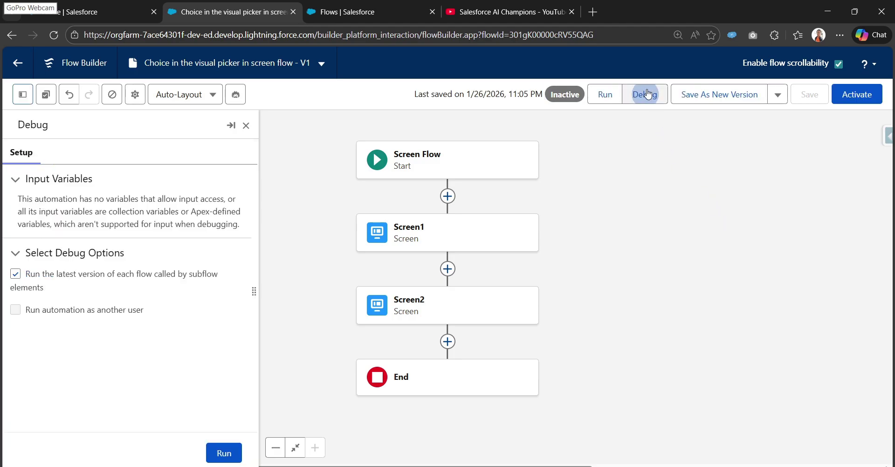
click(223, 453)
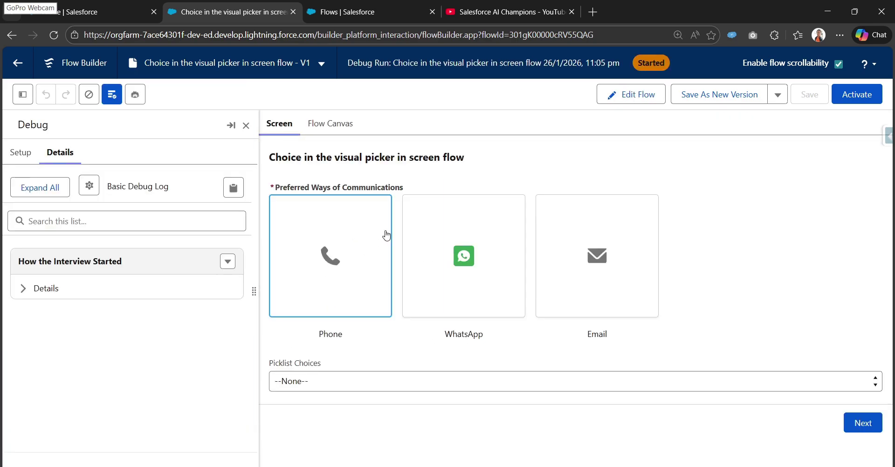
- Test the debug run with Phone, WhatsApp and Email in the visual picker and Email in Picklist Choices, and review the second screen
click(331, 255)
click(472, 259)
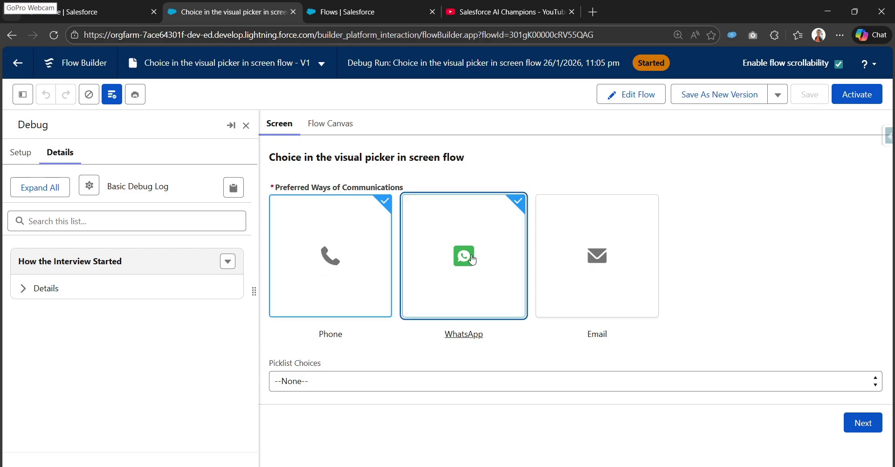
click(613, 241)
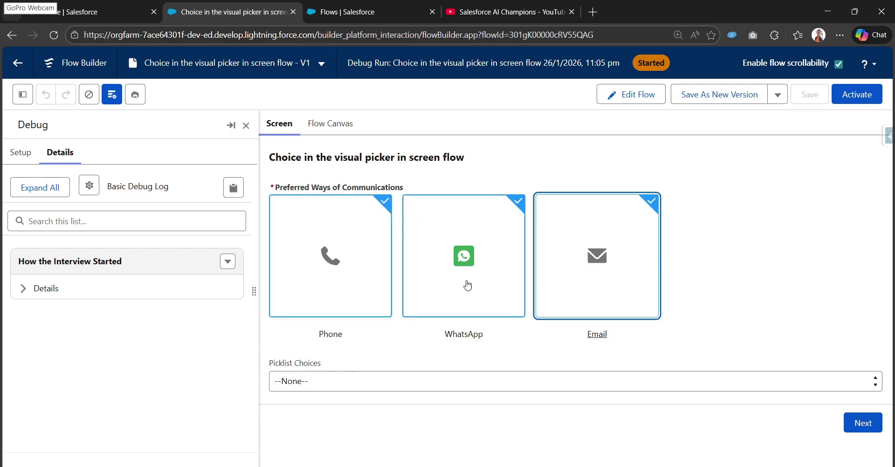
click(335, 381)
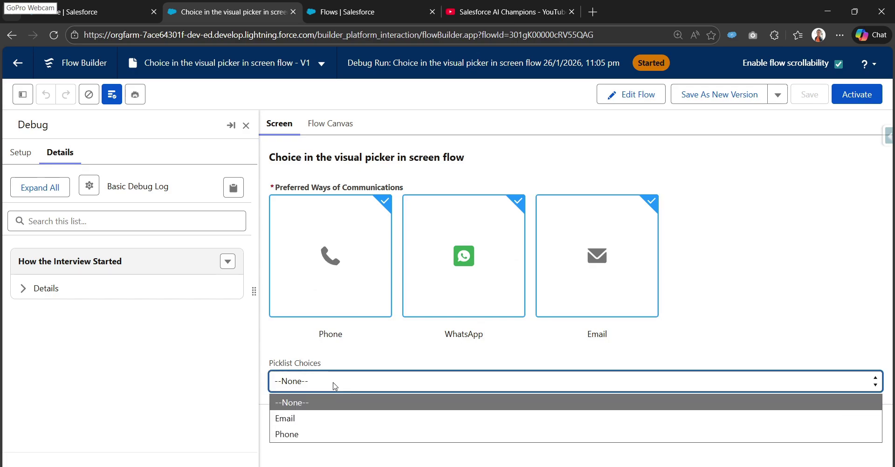
click(362, 418)
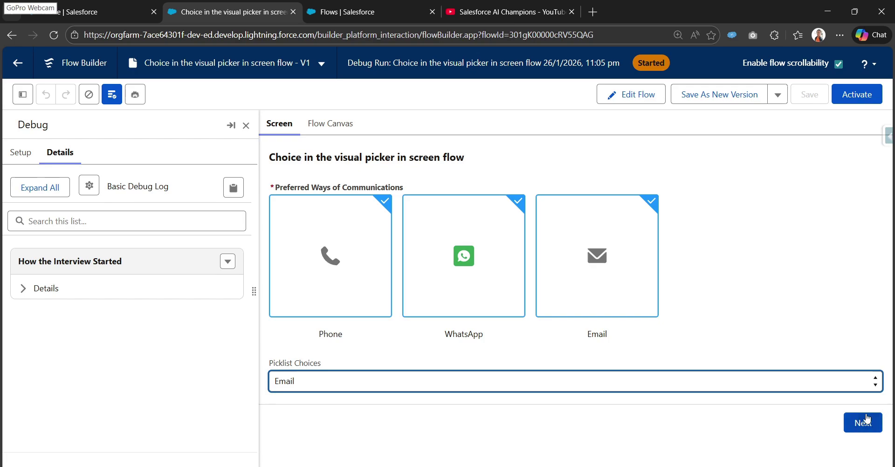
click(857, 427)
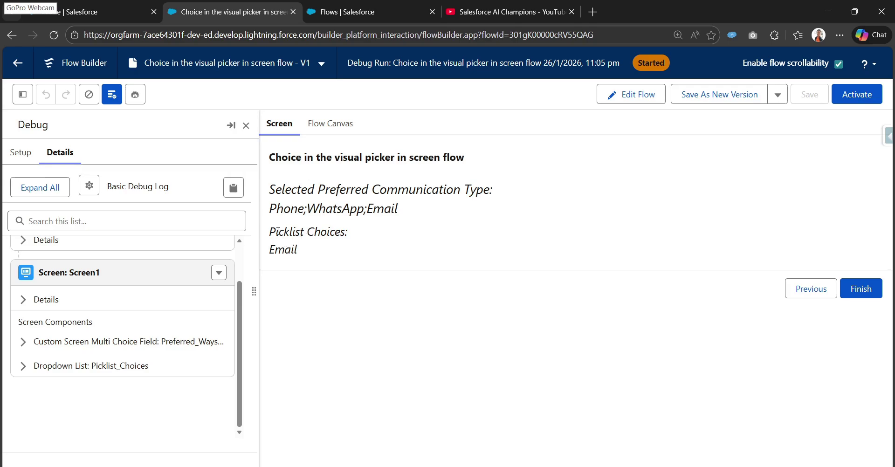
drag(273, 232, 346, 227)
drag(299, 253, 270, 253)
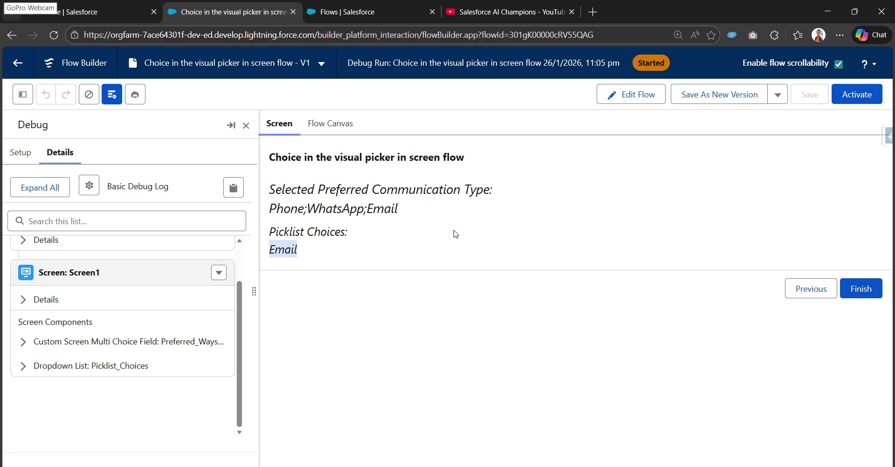
- Return to editing the flow and examine the picklist_Selected display text properties on Screen2 without changing them
click(798, 293)
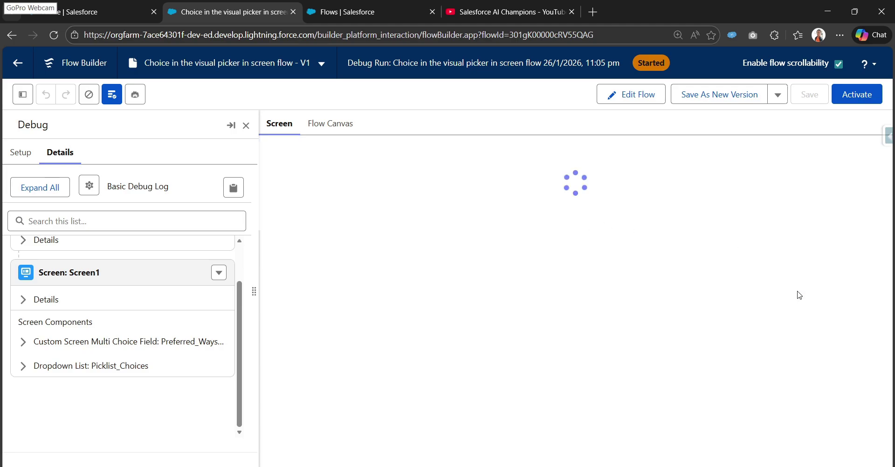
click(635, 93)
double_click(468, 245)
scroll(416, 327, down, 2)
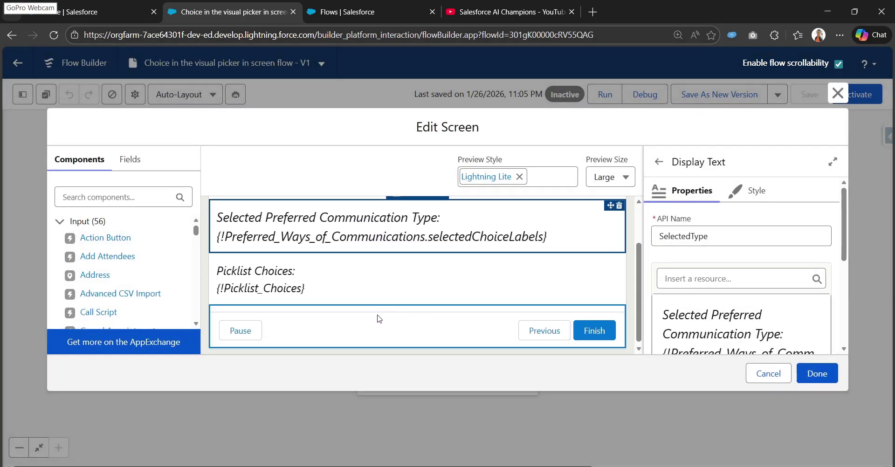
click(419, 294)
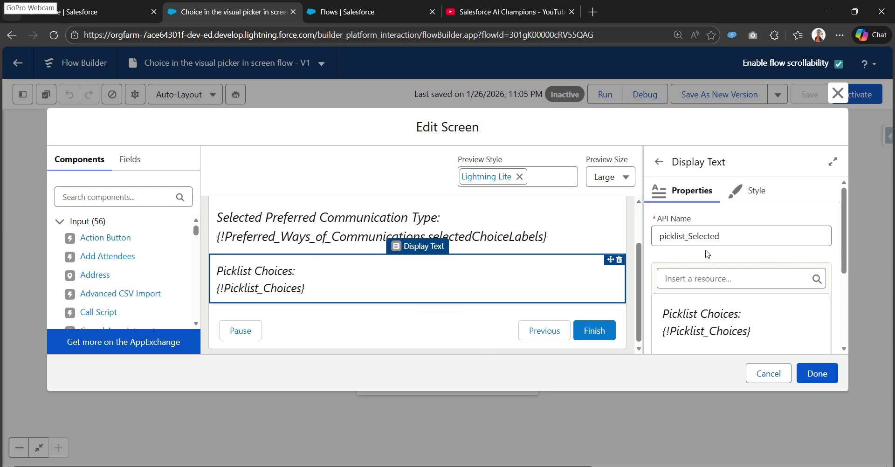
scroll(702, 269, down, 3)
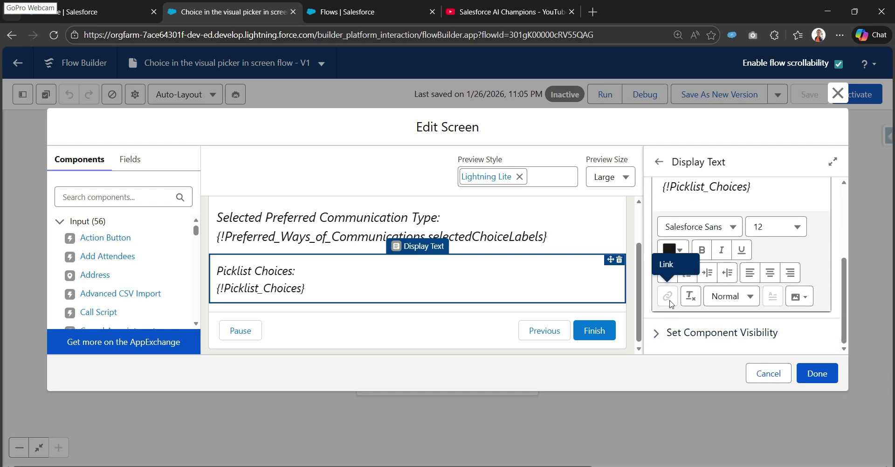
scroll(674, 297, up, 1)
scroll(699, 279, down, 2)
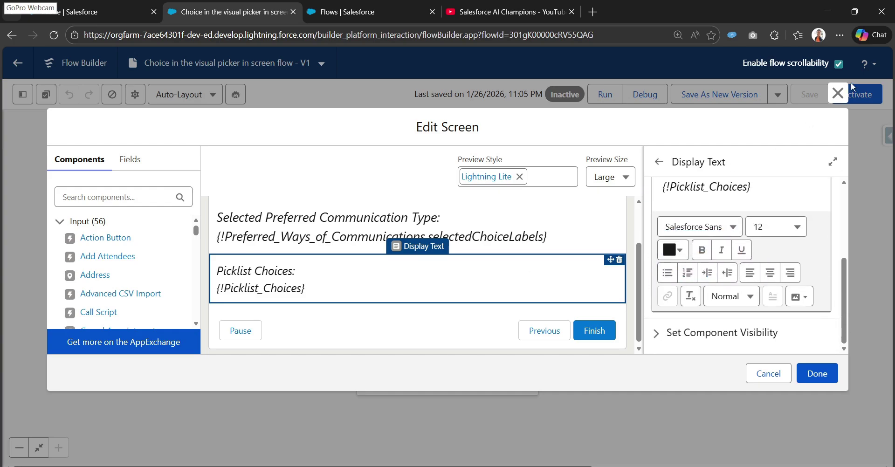
click(837, 93)
- Let users select multiple options in the Picklist Choices component on Screen1 and set its component type to Multi-Select Picklist
double_click(461, 166)
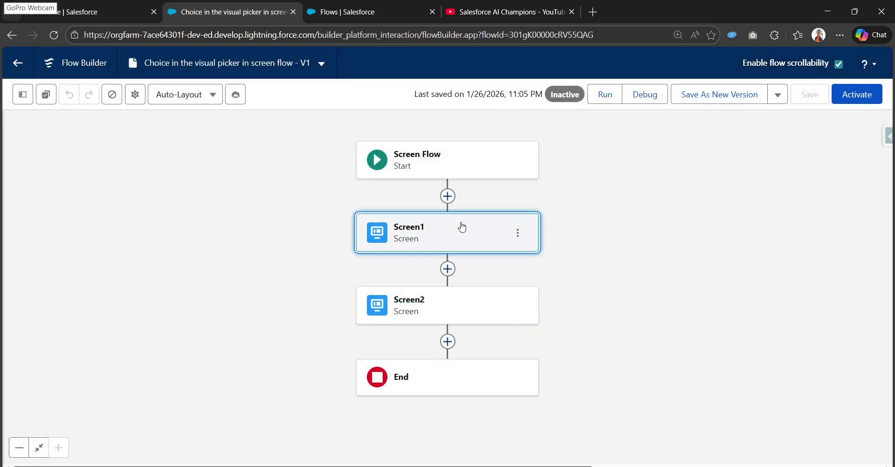
scroll(428, 296, down, 3)
click(425, 282)
scroll(783, 285, down, 4)
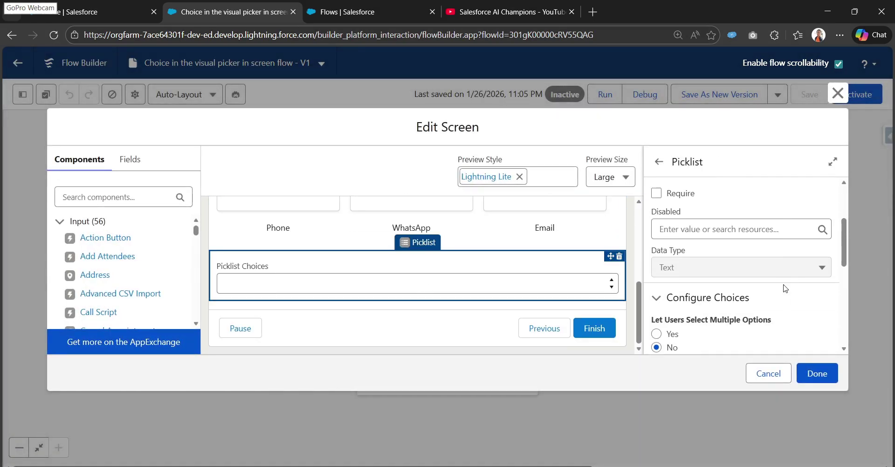
scroll(746, 271, down, 1)
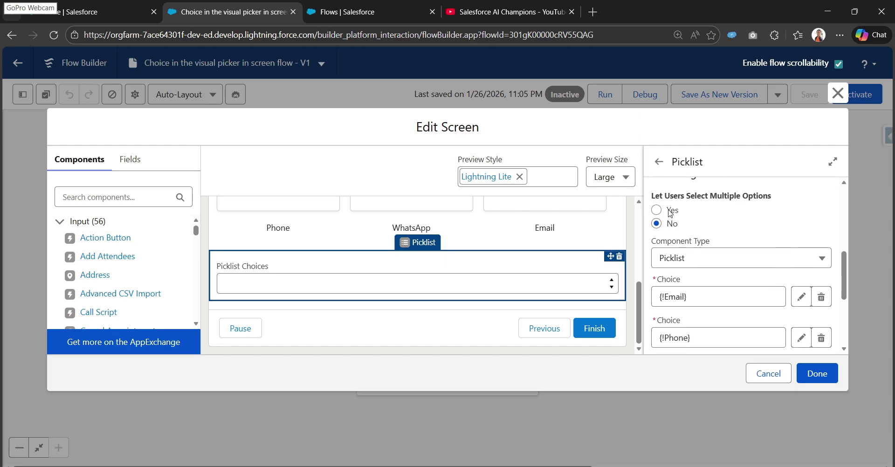
click(670, 211)
click(737, 251)
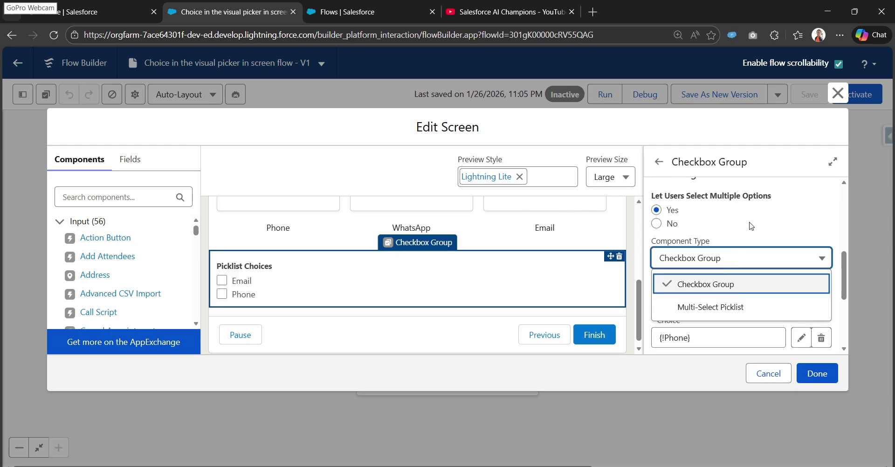
click(737, 249)
click(721, 261)
click(713, 307)
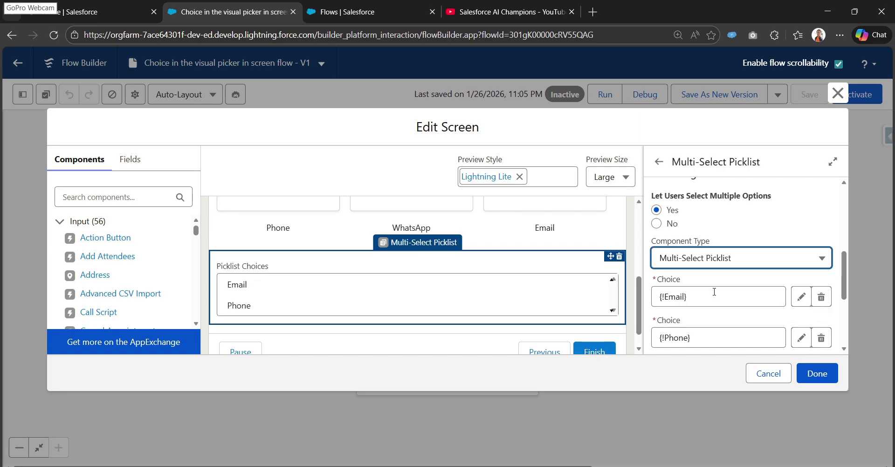
- Try the Checkbox Group component type for Picklist Choices and return it to Multi-Select Picklist
click(762, 229)
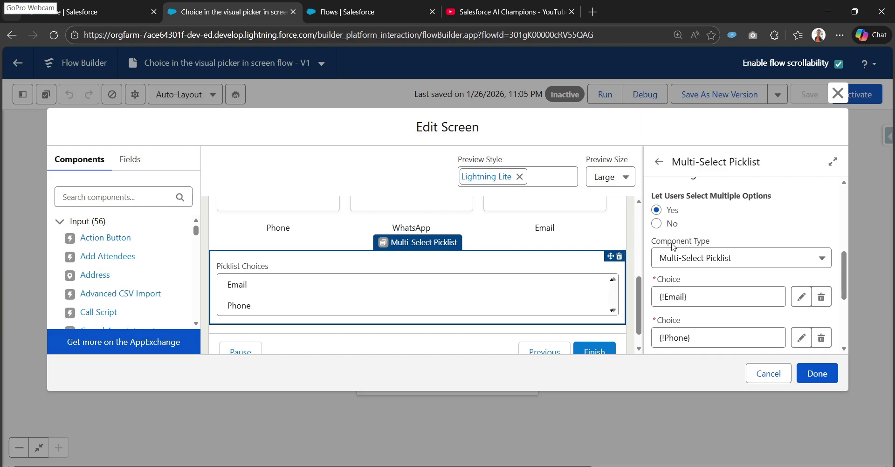
click(694, 264)
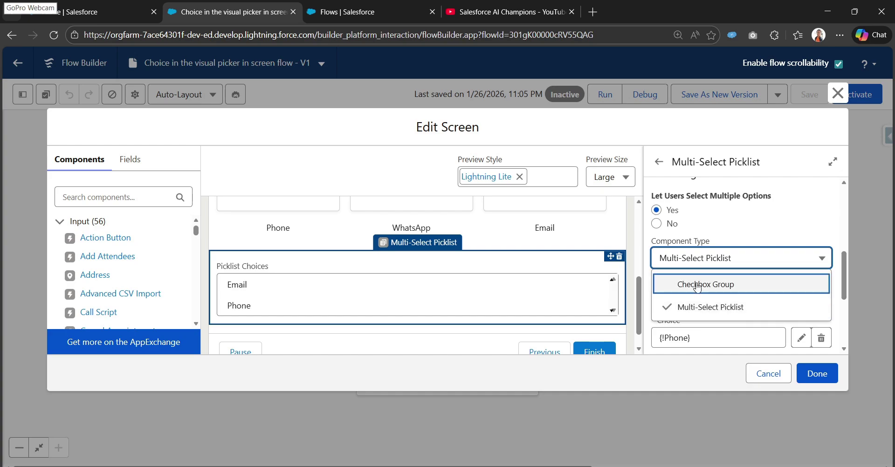
click(697, 285)
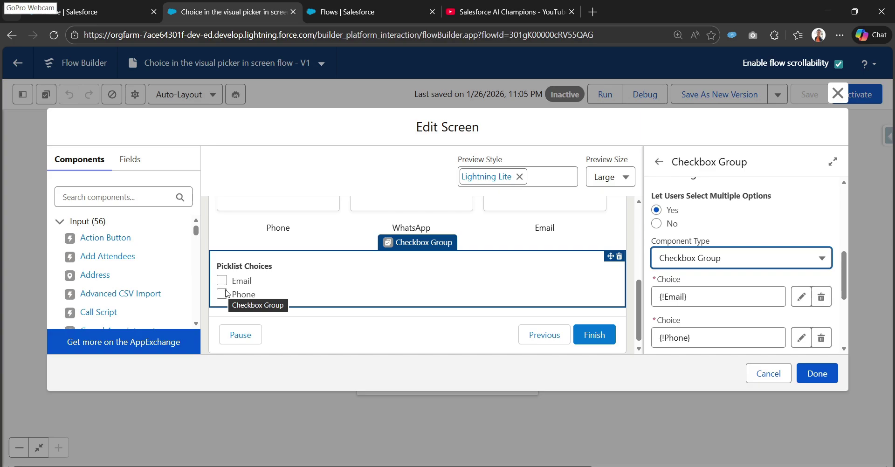
click(717, 262)
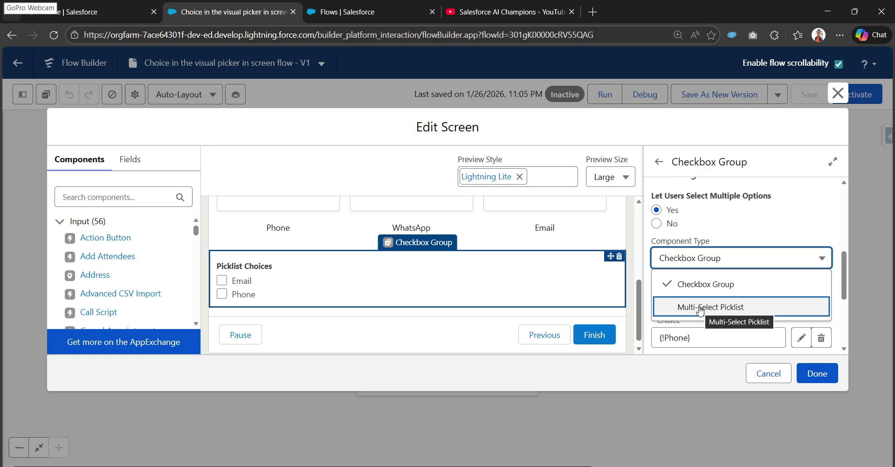
click(699, 309)
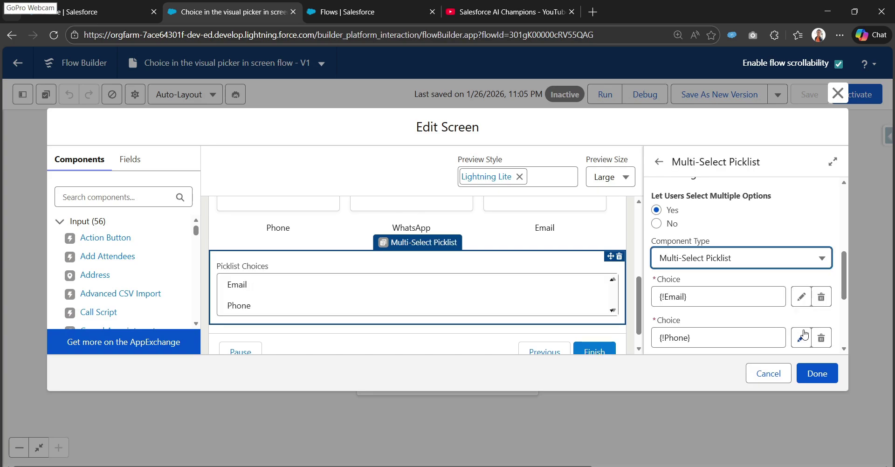
- Finish editing Screen1, save the flow and start another debug run
scroll(507, 333, down, 1)
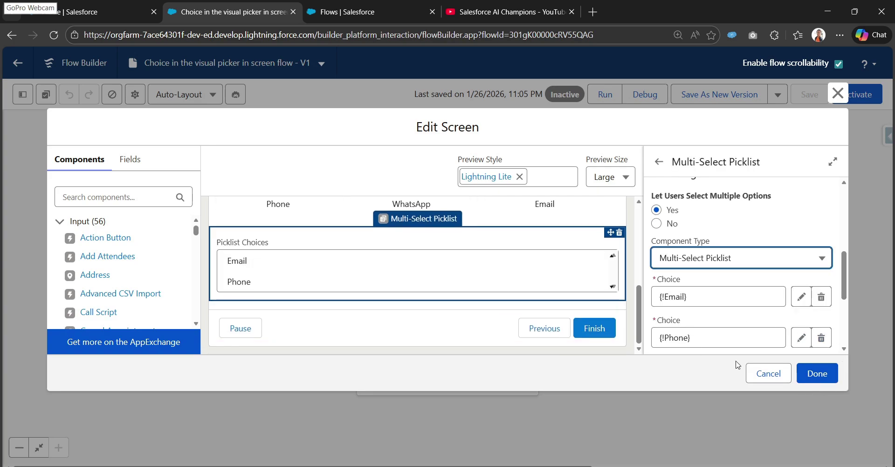
click(823, 378)
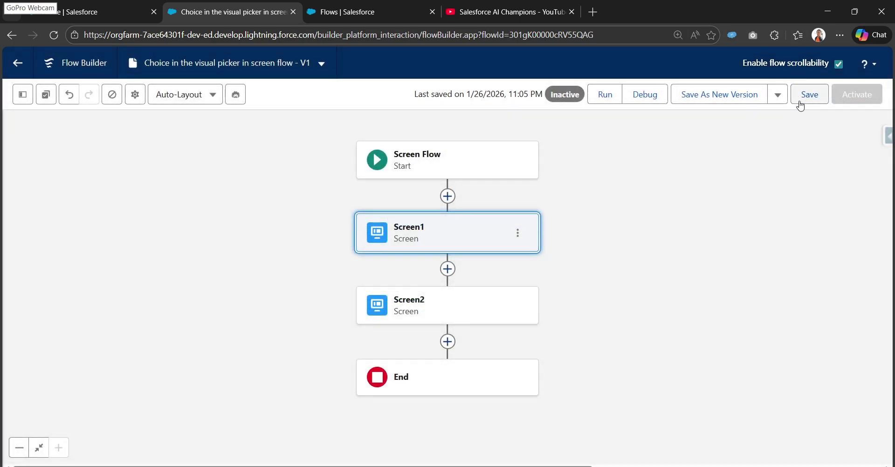
click(799, 101)
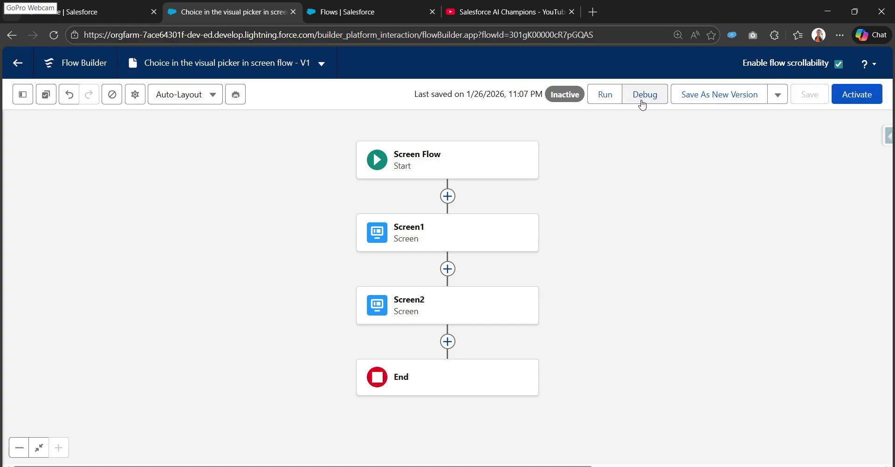
click(645, 96)
click(224, 453)
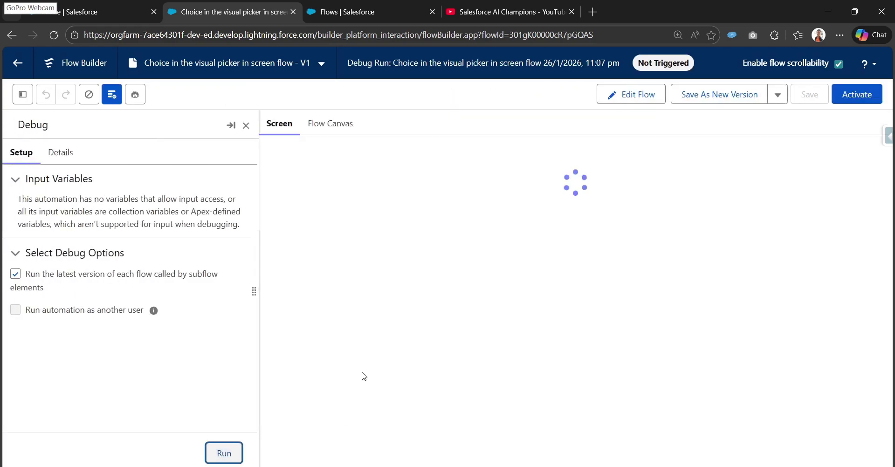
- Test the run with Phone in the visual picker and both Email and Phone in Picklist Choices, and review the second screen
click(334, 248)
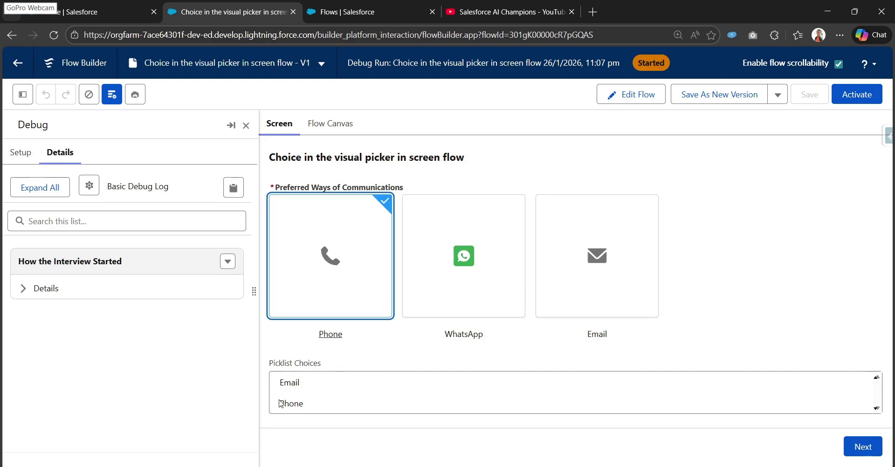
click(307, 384)
click(308, 402)
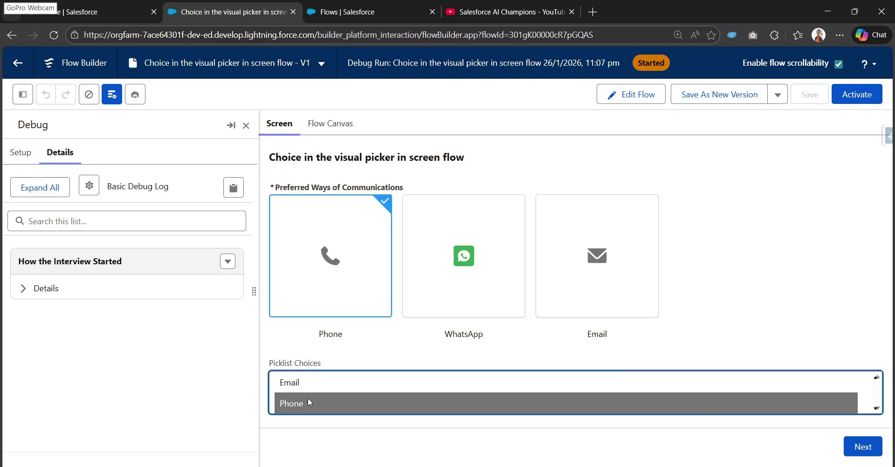
click(312, 382)
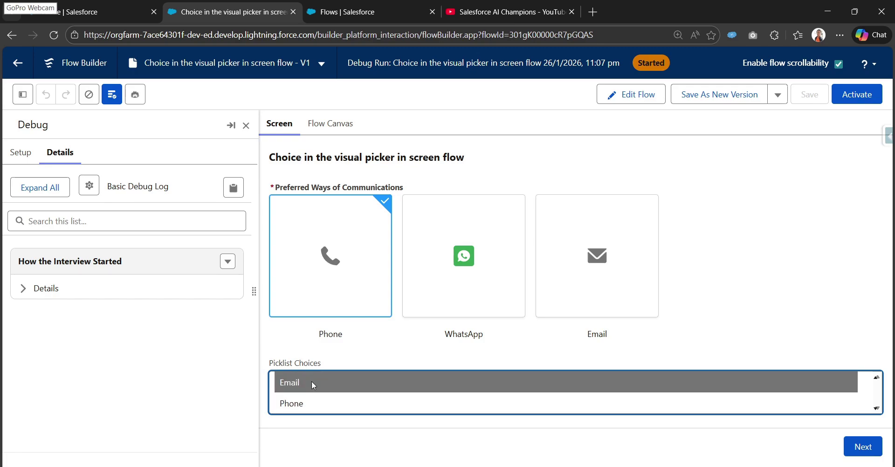
ctrl+click(321, 403)
click(400, 359)
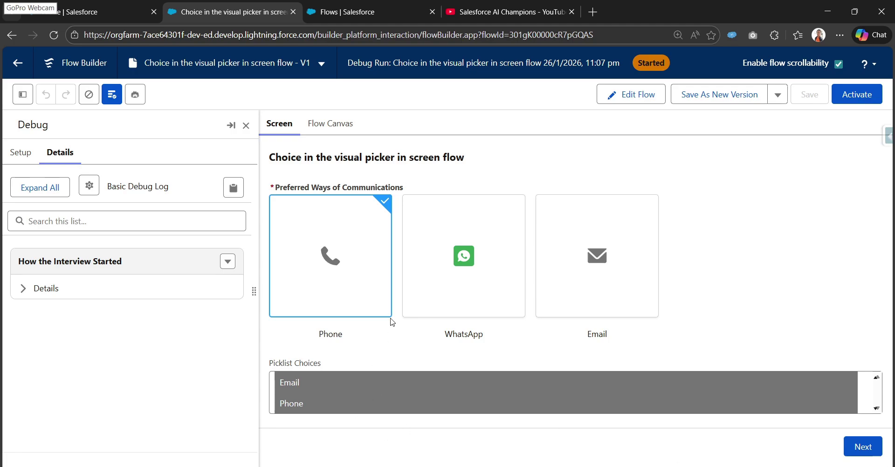
click(862, 446)
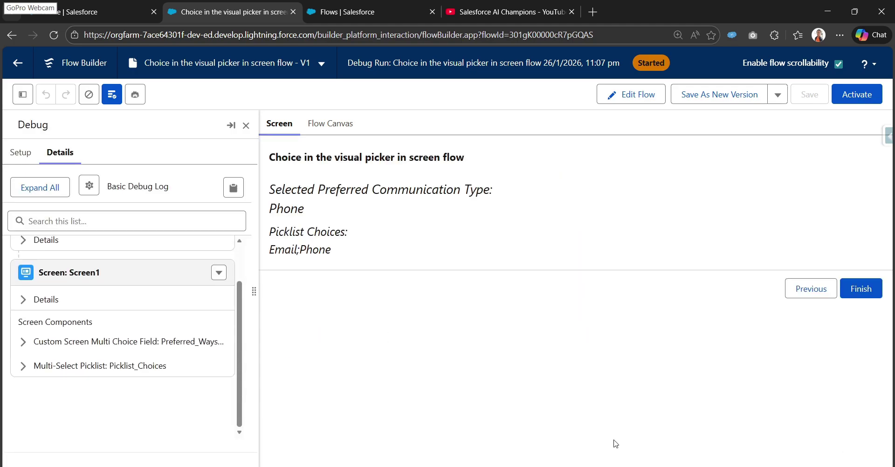
drag(331, 250, 272, 253)
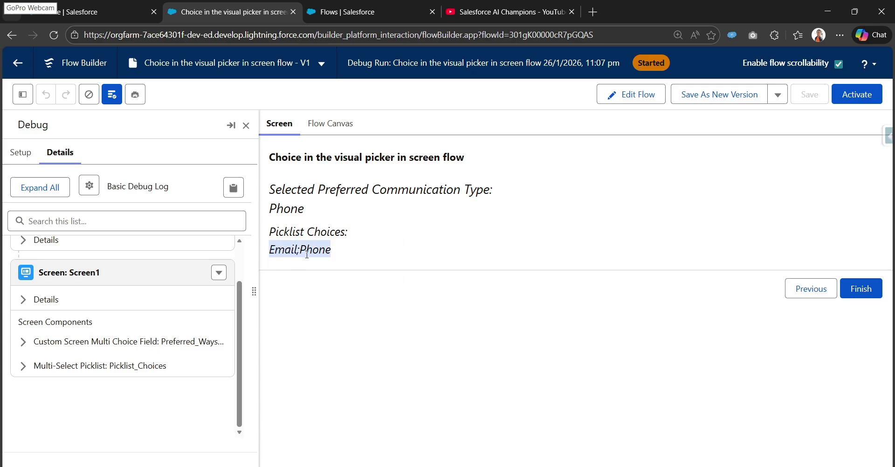
click(336, 264)
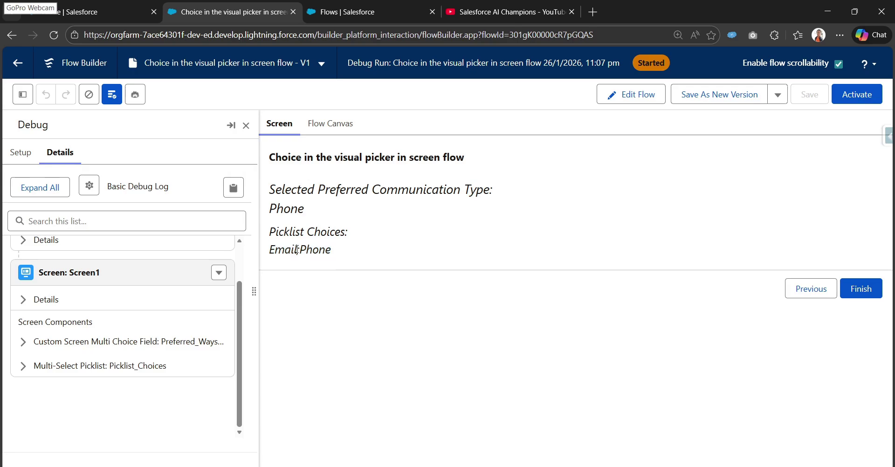
drag(297, 249, 324, 252)
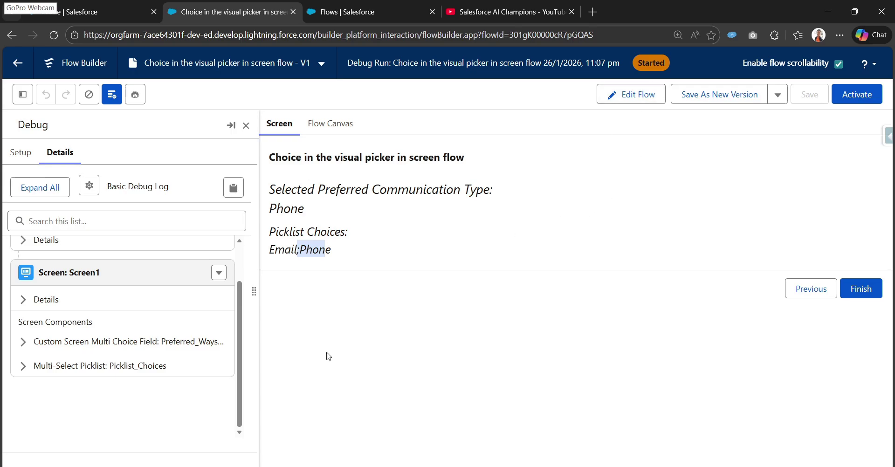
- Return to editing the flow and open the properties of the Preferred Ways of Communications visual picker on Screen1
click(619, 95)
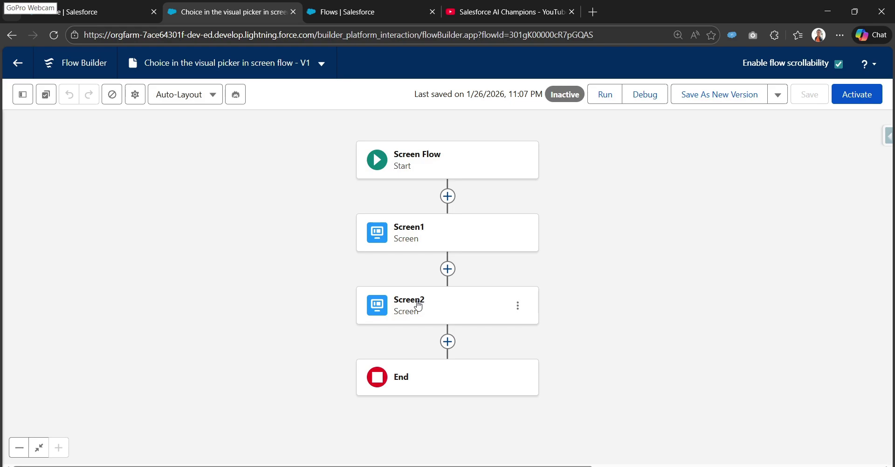
double_click(423, 232)
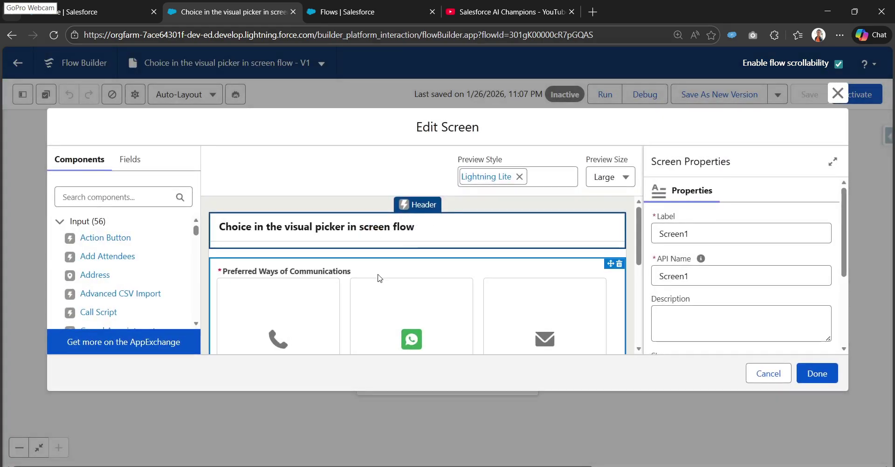
scroll(289, 278, down, 2)
scroll(289, 279, down, 3)
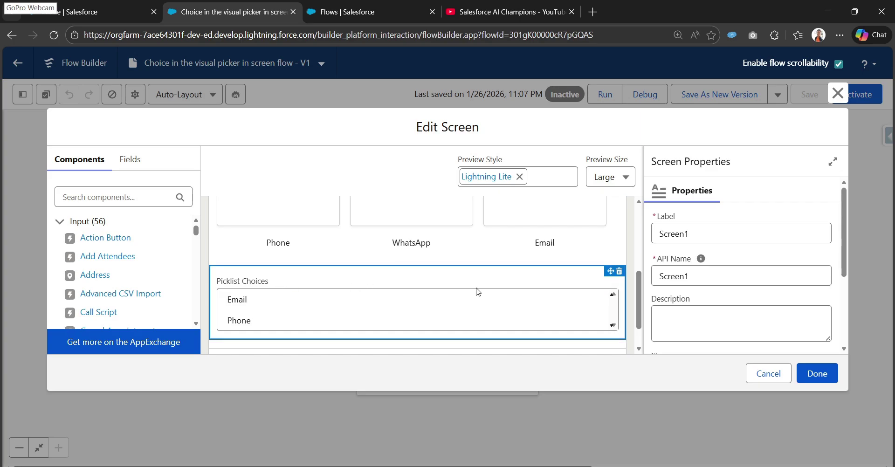
scroll(478, 291, up, 3)
click(458, 219)
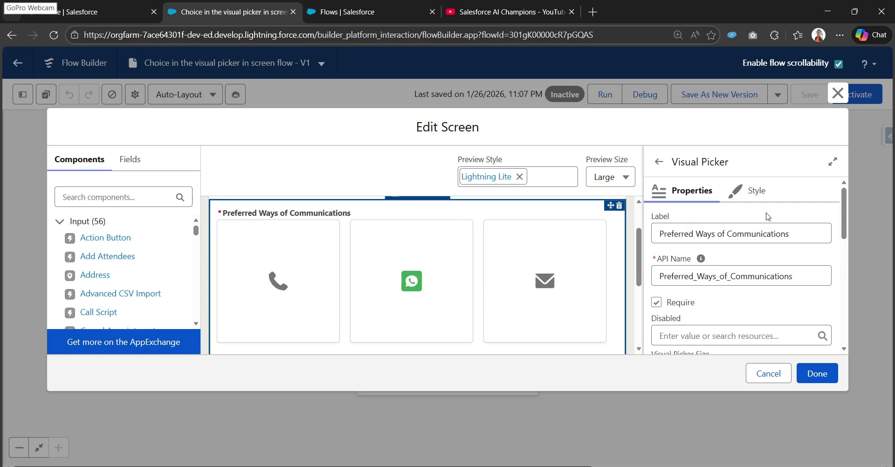